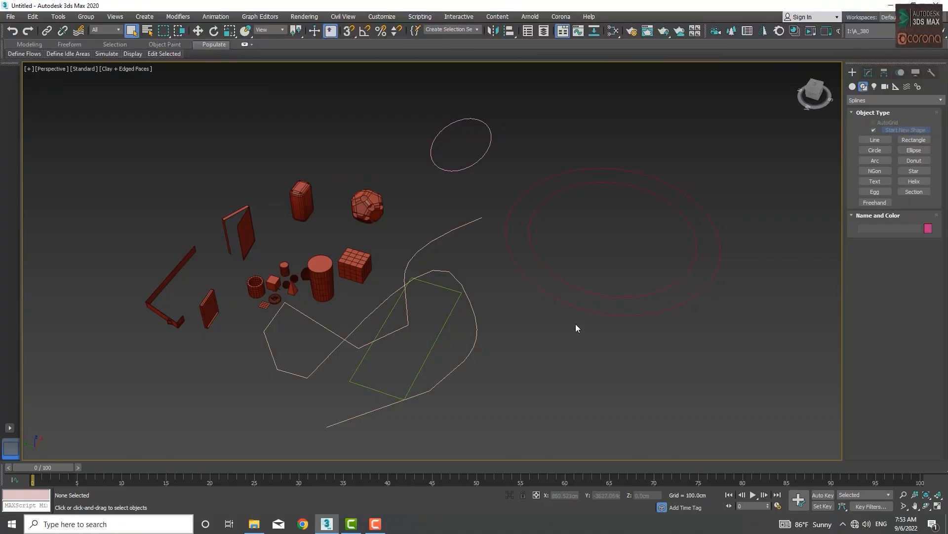
# - Pan the perspective view slightly right, region-select the objects and splines, then clear the selection
pyautogui.moveTo(585, 333)
pyautogui.mouseDown(button='middle')
pyautogui.moveTo(574, 332)
pyautogui.moveTo(584, 332)
pyautogui.mouseUp(button='middle')
pyautogui.moveTo(499, 361); pyautogui.dragTo(510, 360, button='middle')
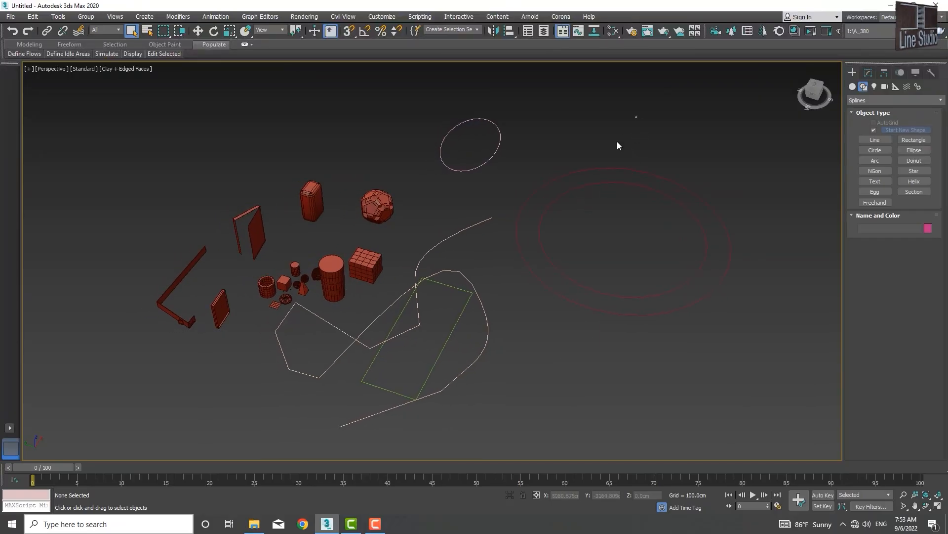
pyautogui.moveTo(636, 117); pyautogui.dragTo(144, 369)
pyautogui.click(538, 346)
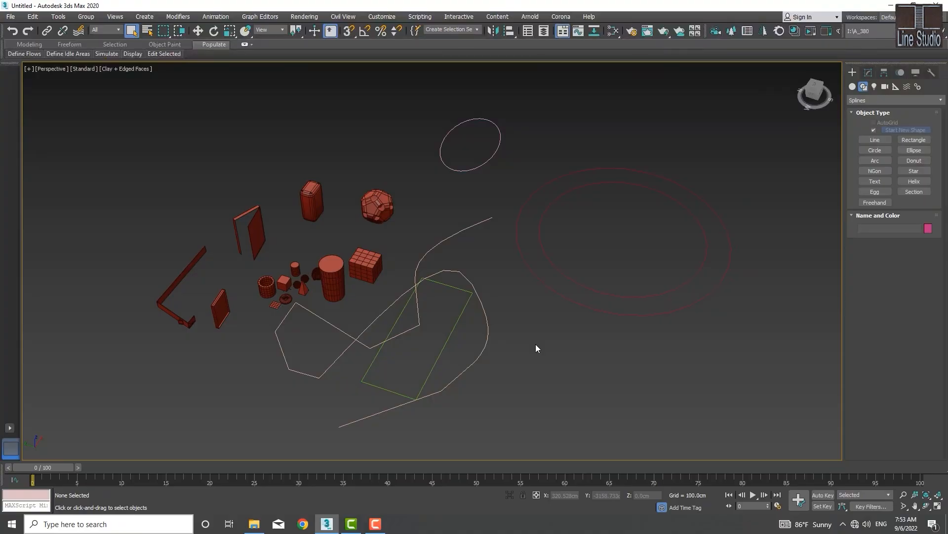
# - Select Cone001, the grid box, Hedra001, chamfer box, door, wall, window and Tube001 in turn, ending on Box_005
pyautogui.click(332, 271)
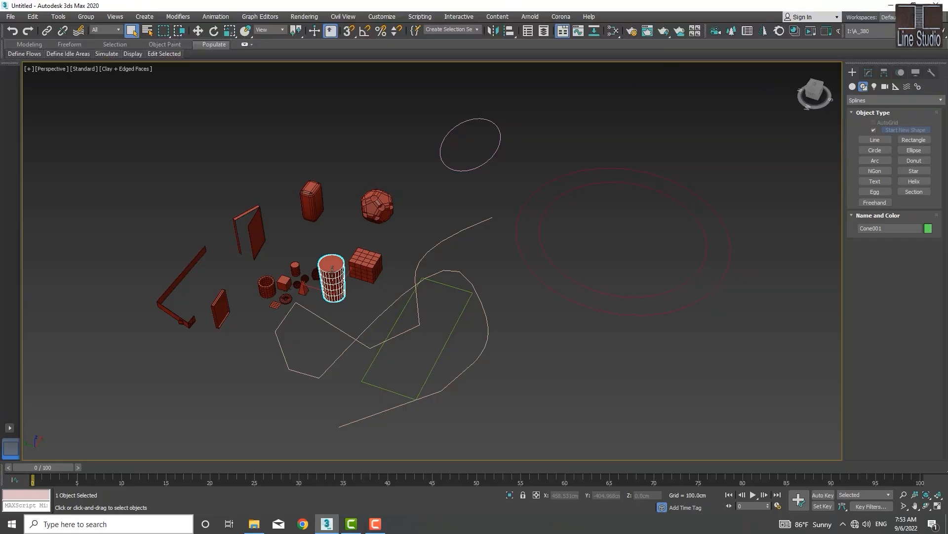
pyautogui.click(365, 266)
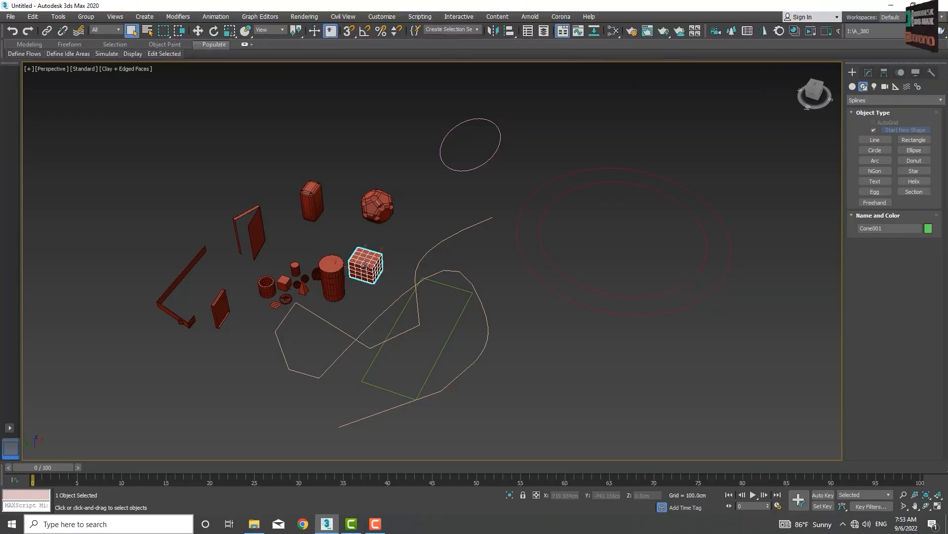
pyautogui.click(368, 211)
pyautogui.click(309, 202)
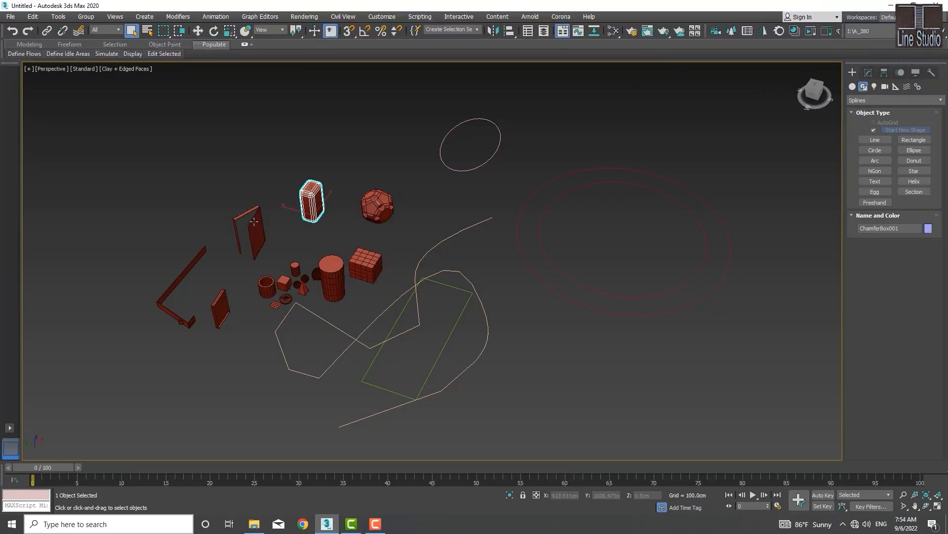
pyautogui.click(251, 225)
pyautogui.click(186, 280)
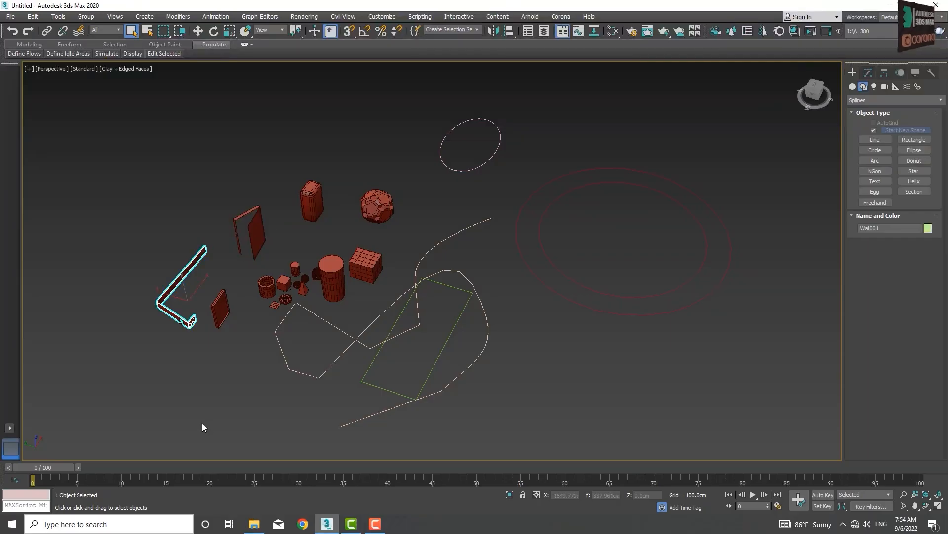
pyautogui.click(221, 312)
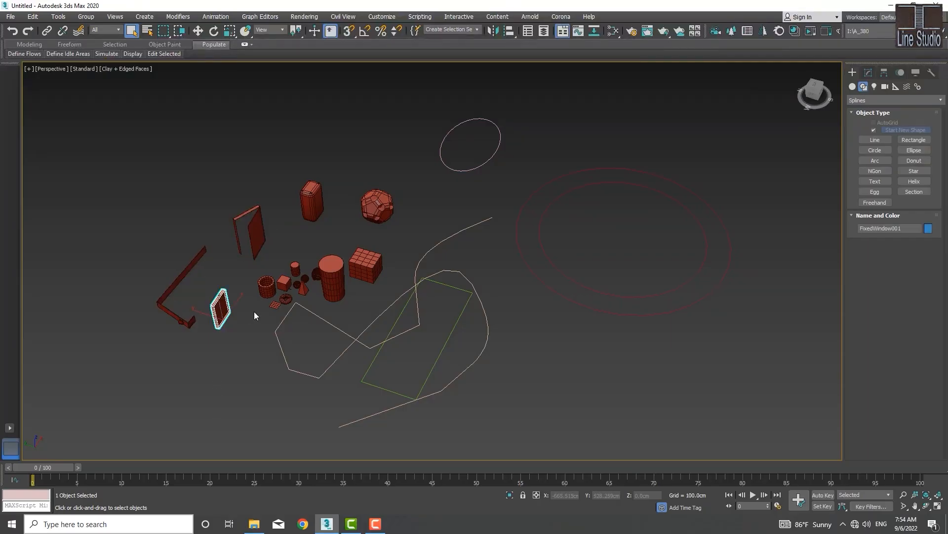
pyautogui.click(266, 286)
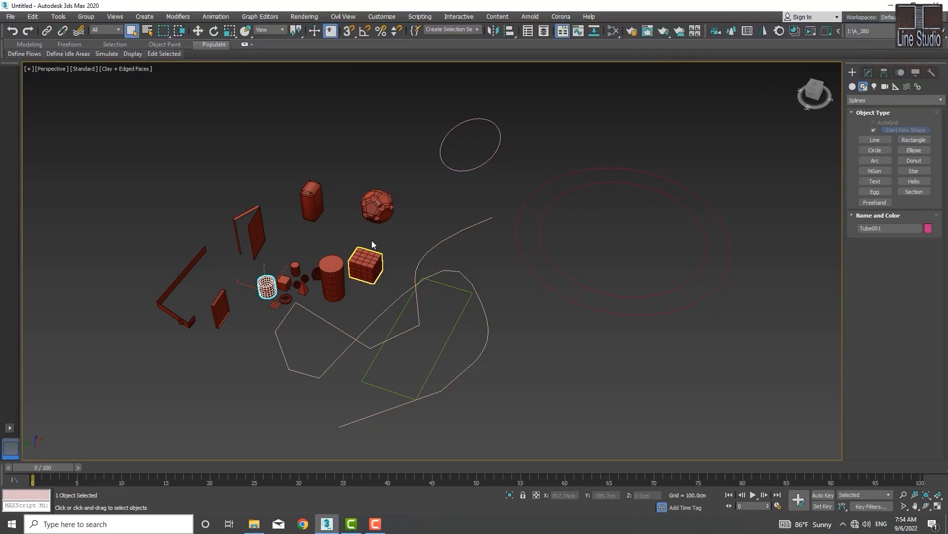
pyautogui.click(365, 267)
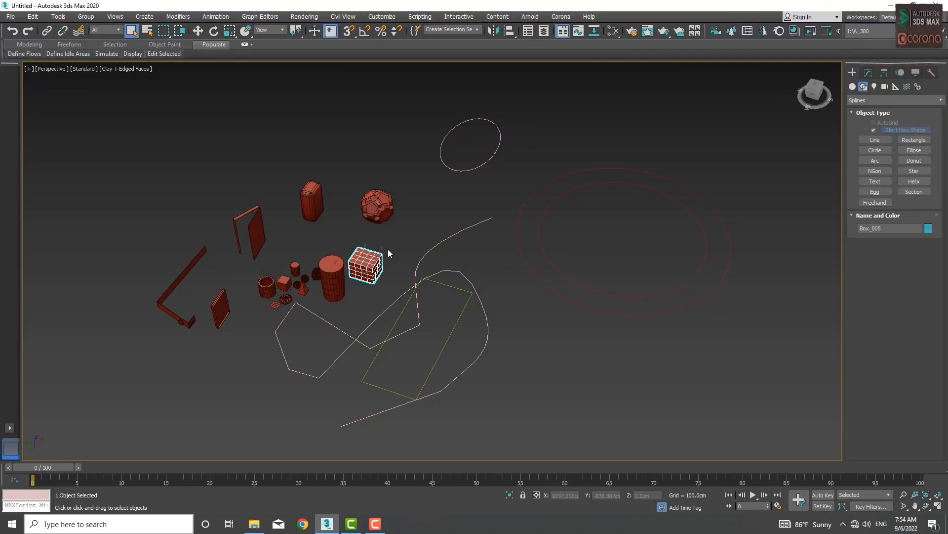
pyautogui.keyDown('ctrl'); pyautogui.click(383, 210); pyautogui.keyUp('ctrl')
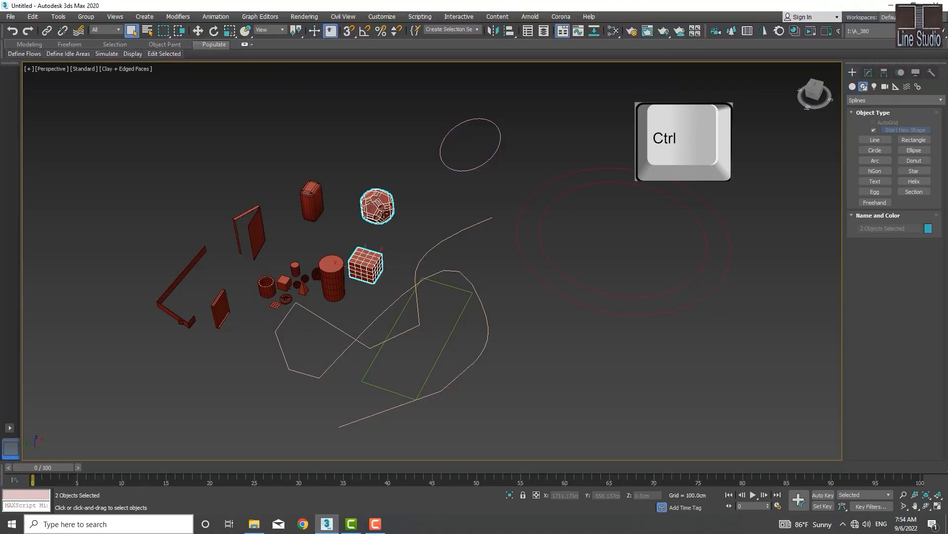
pyautogui.keyDown('ctrl'); pyautogui.click(303, 207); pyautogui.keyUp('ctrl')
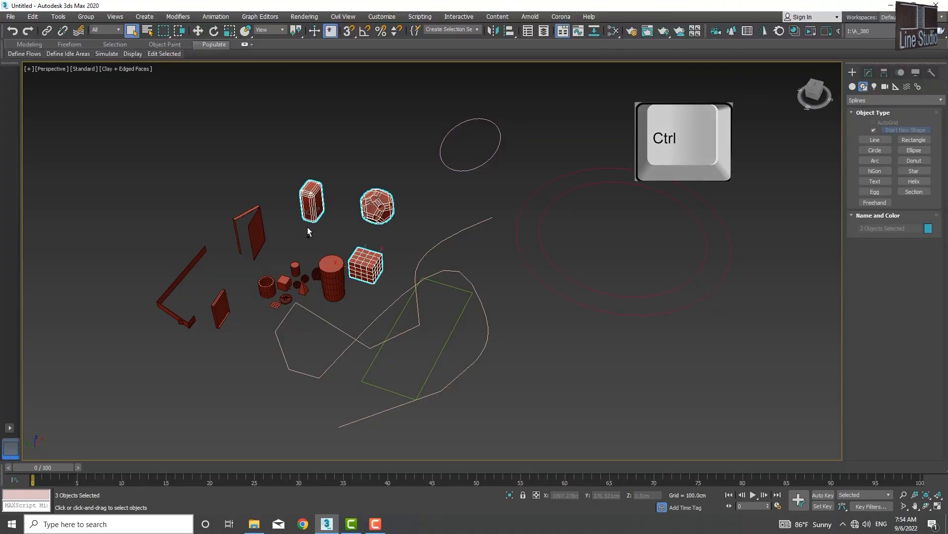
pyautogui.keyDown('ctrl'); pyautogui.click(526, 238); pyautogui.keyUp('ctrl')
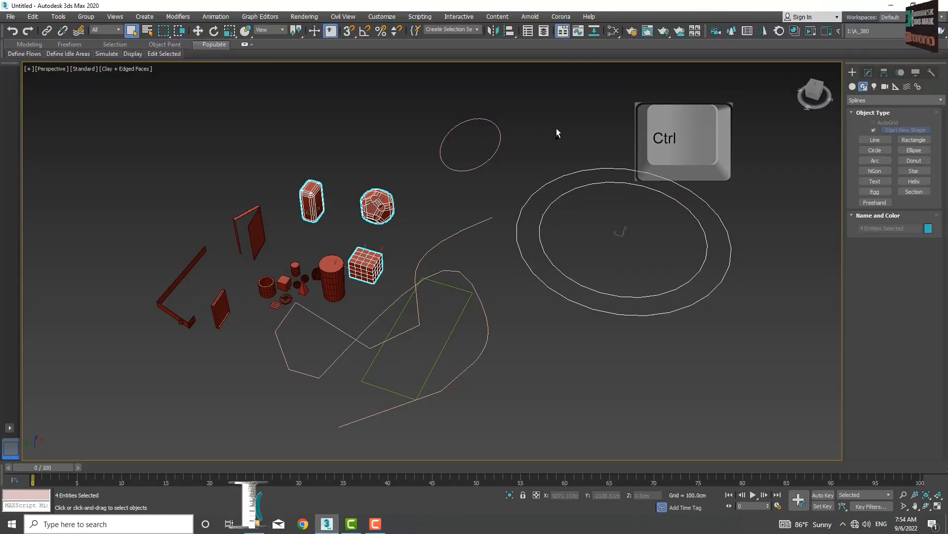
pyautogui.keyDown('ctrl'); pyautogui.moveTo(557, 127); pyautogui.dragTo(535, 244); pyautogui.keyUp('ctrl')
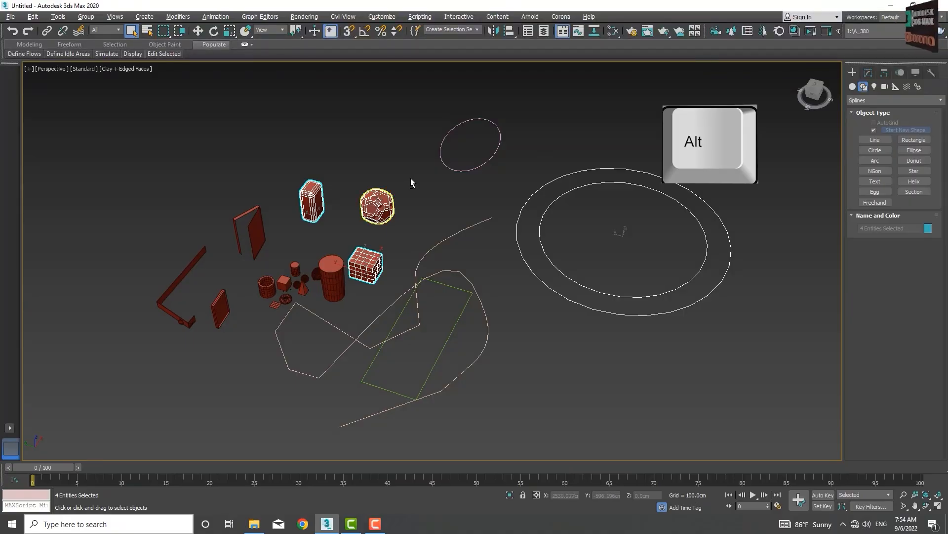
pyautogui.keyDown('alt'); pyautogui.click(379, 206); pyautogui.keyUp('alt')
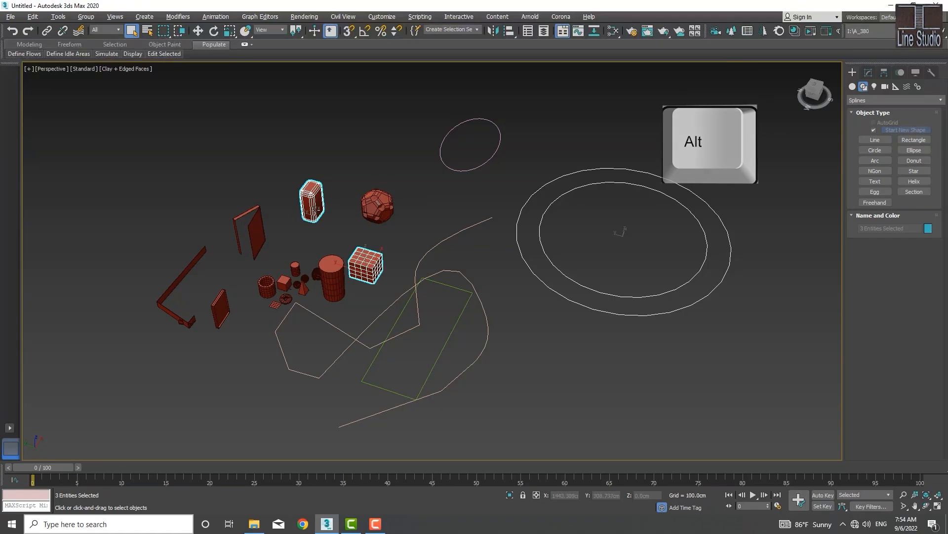
pyautogui.keyDown('alt'); pyautogui.click(313, 206); pyautogui.keyUp('alt')
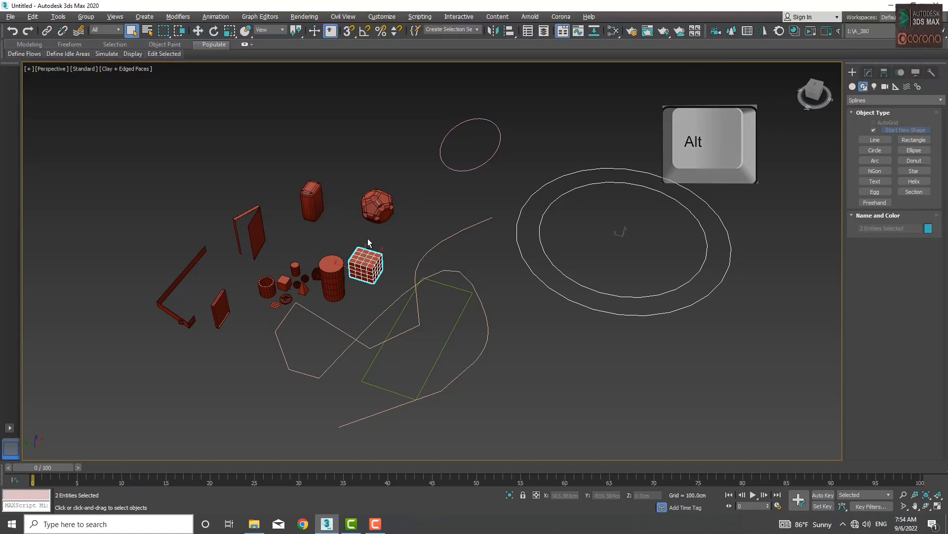
pyautogui.keyDown('alt'); pyautogui.click(598, 289); pyautogui.keyUp('alt')
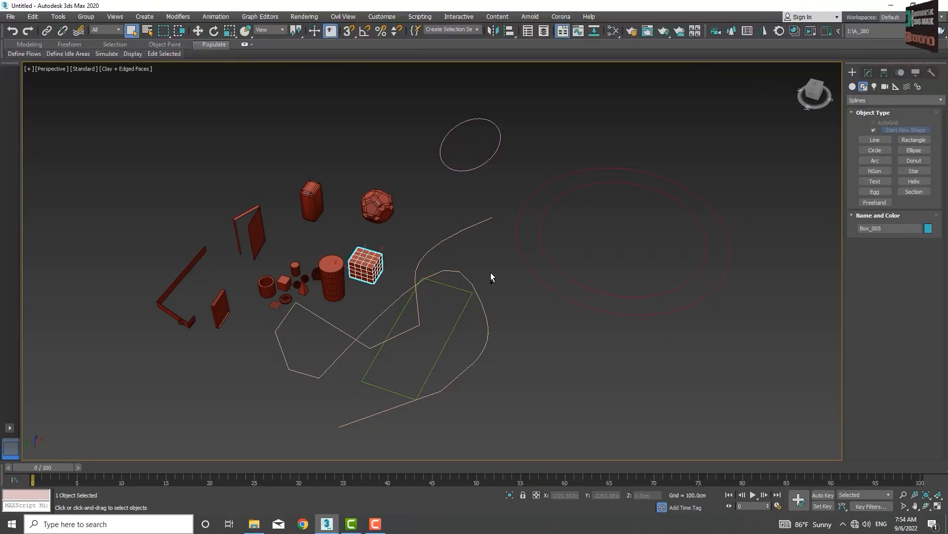
# - Select all with Ctrl+A, deselect, region-select the cylinder, box and nearby splines, then deselect
pyautogui.hotkey('ctrl', 'a')
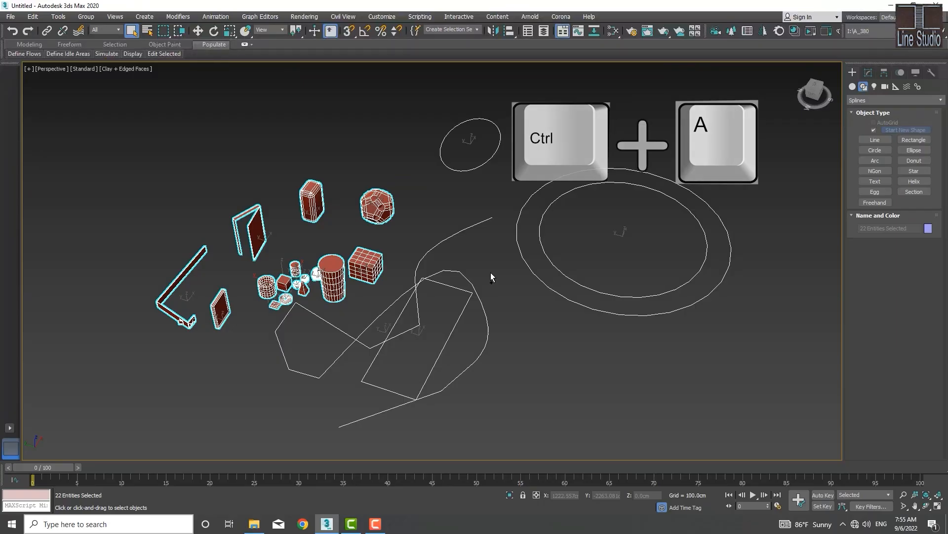
pyautogui.click(490, 266)
pyautogui.moveTo(607, 223); pyautogui.dragTo(332, 363)
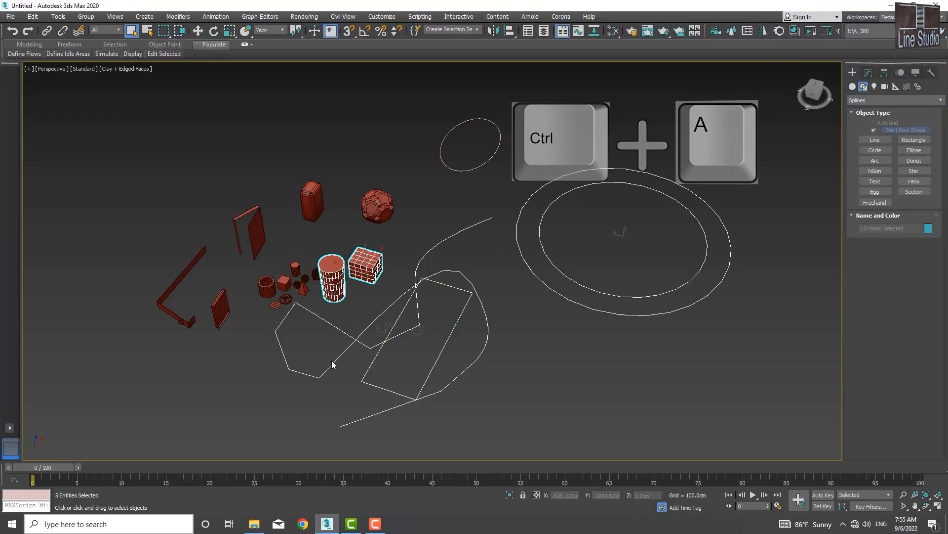
pyautogui.hotkey('ctrl', 'd')
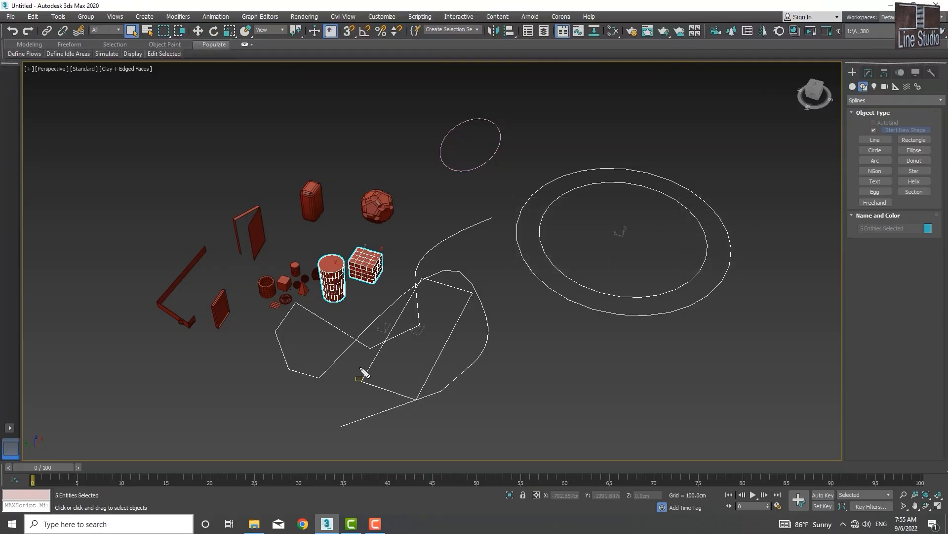
pyautogui.click(571, 427)
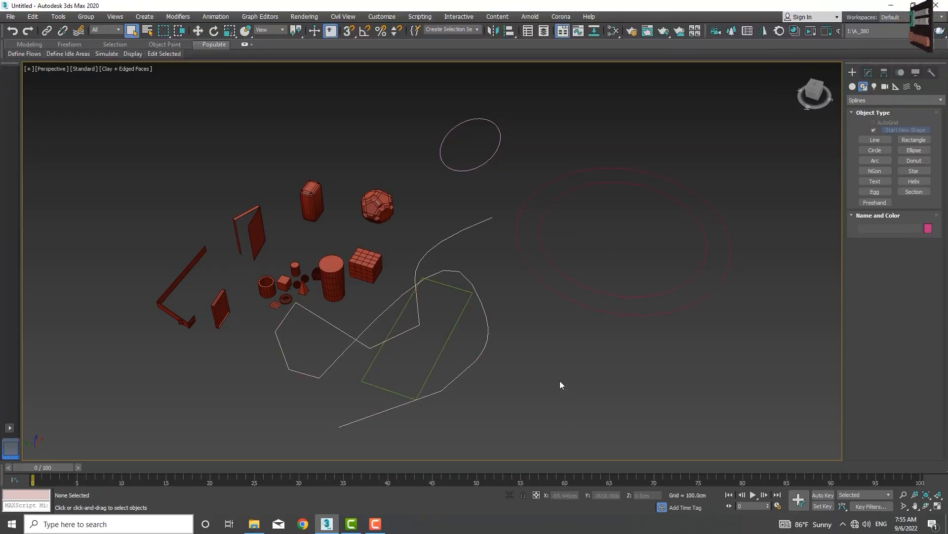
pyautogui.moveTo(484, 238); pyautogui.dragTo(360, 396)
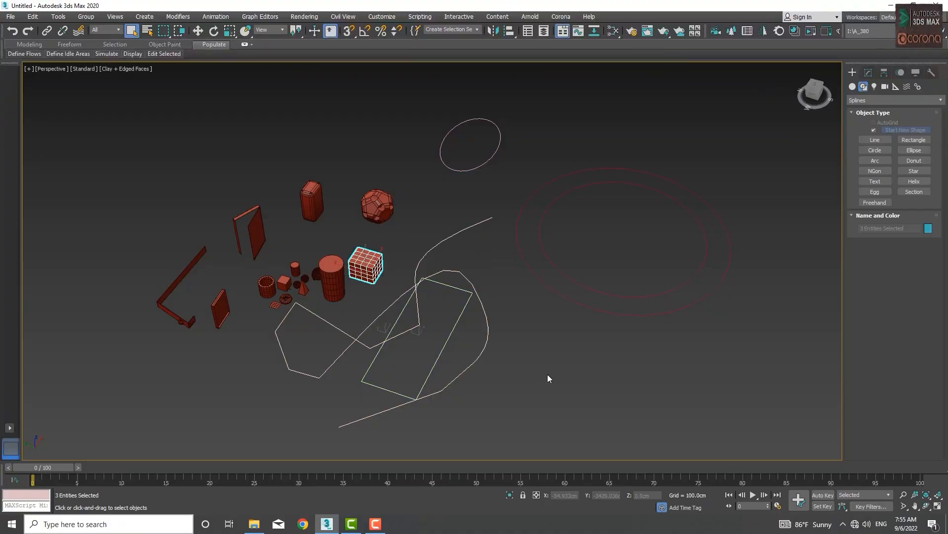
pyautogui.press('ctrl')
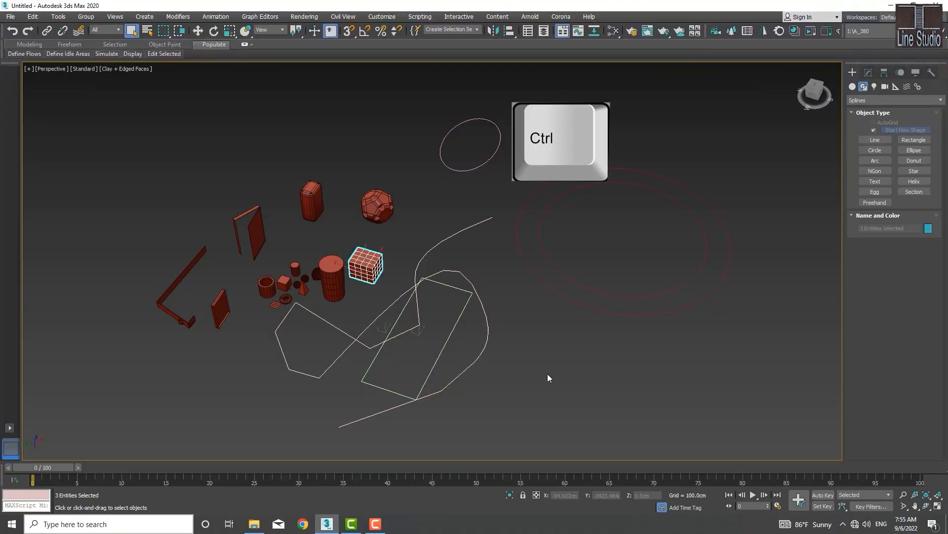
pyautogui.hotkey('ctrl', 'i')
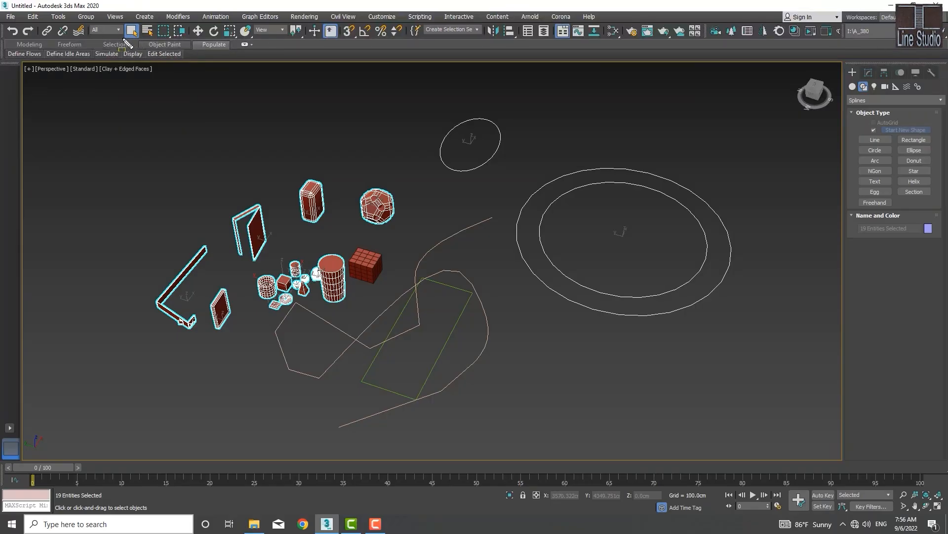
pyautogui.moveTo(141, 34); pyautogui.dragTo(191, 22)
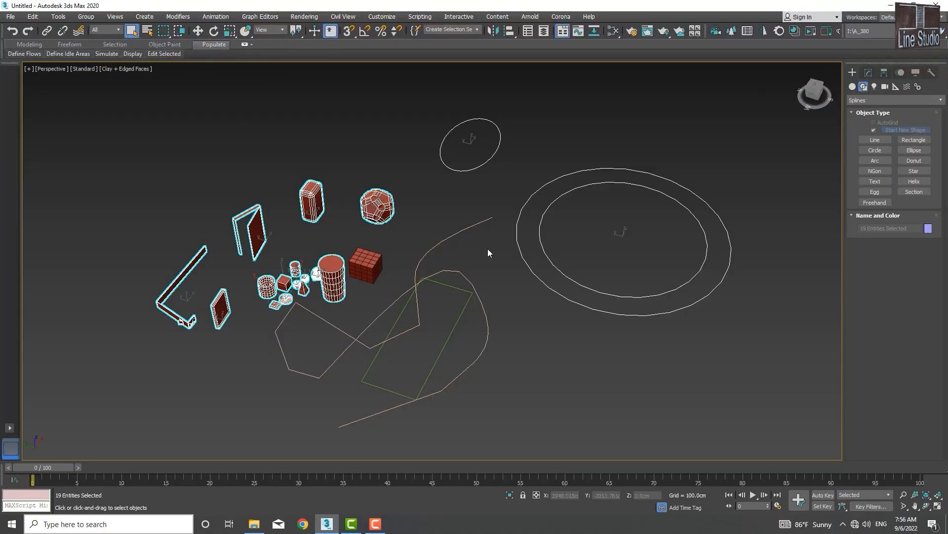
pyautogui.click(467, 307)
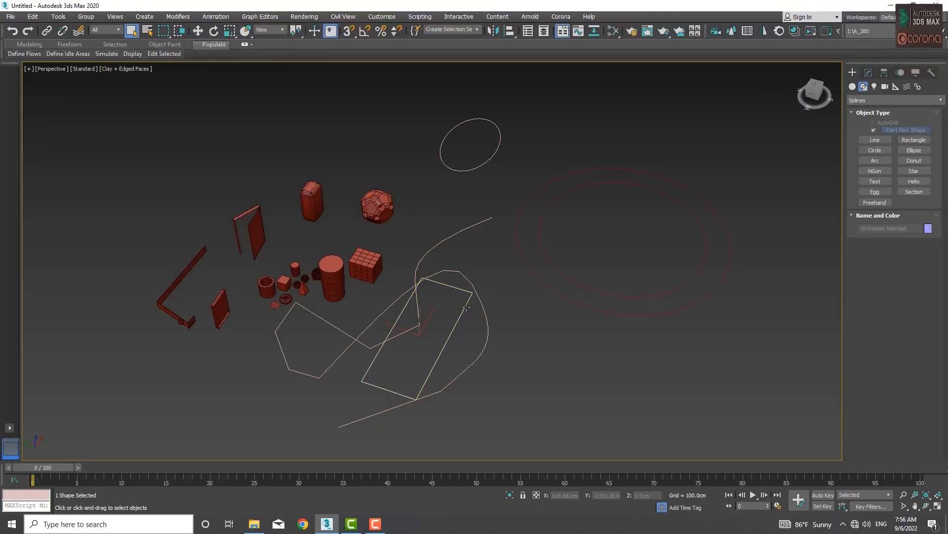
pyautogui.click(366, 277)
pyautogui.click(350, 233)
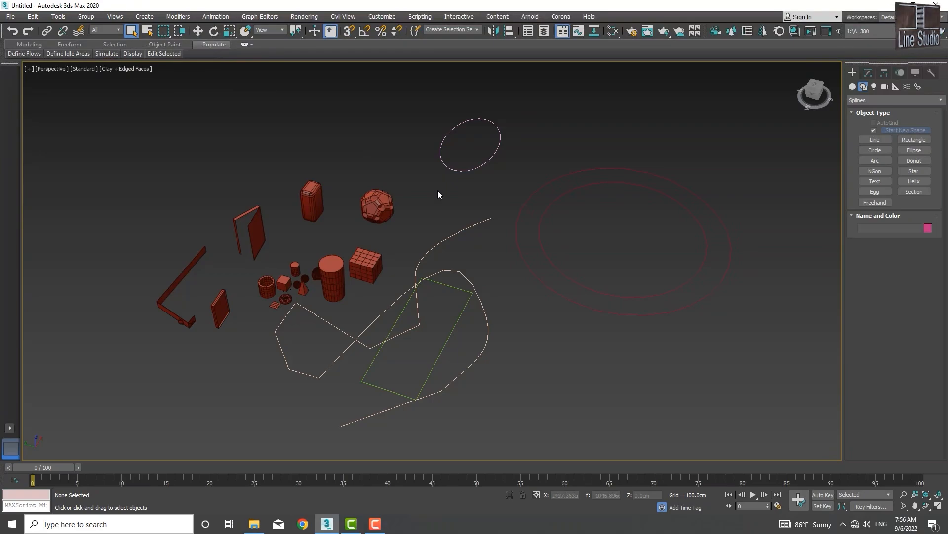
# - Open Select From Scene with H and filter its list to shapes only, excluding geometry
pyautogui.click(147, 31)
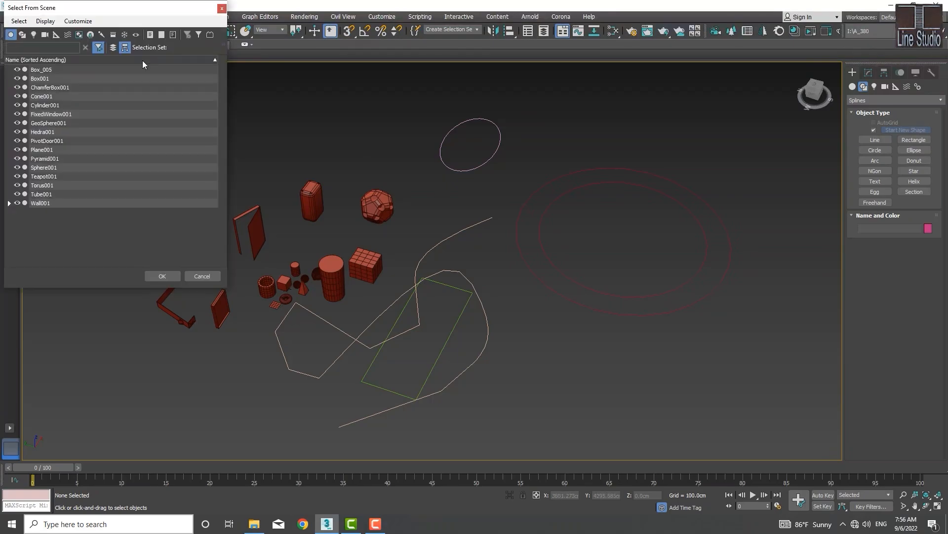
pyautogui.click(222, 8)
pyautogui.press('h')
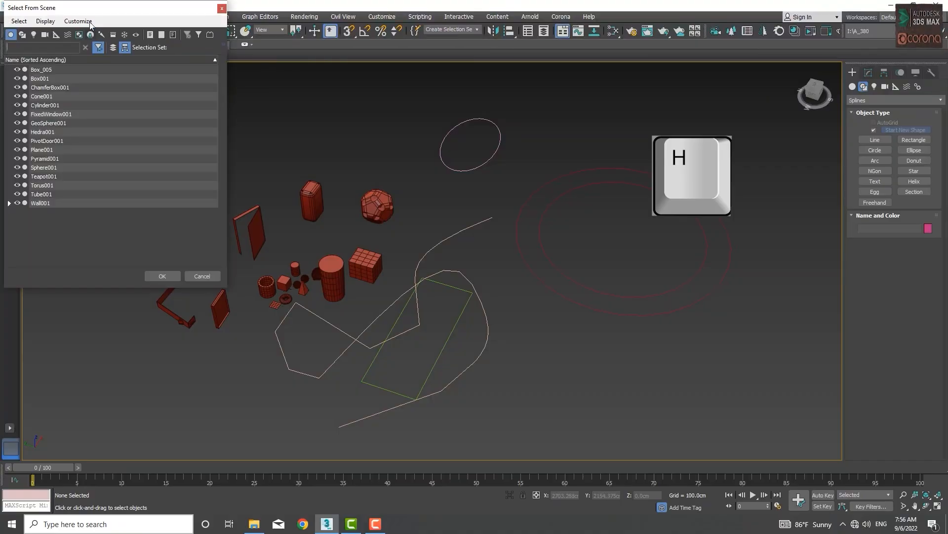
pyautogui.moveTo(94, 8); pyautogui.dragTo(157, 64)
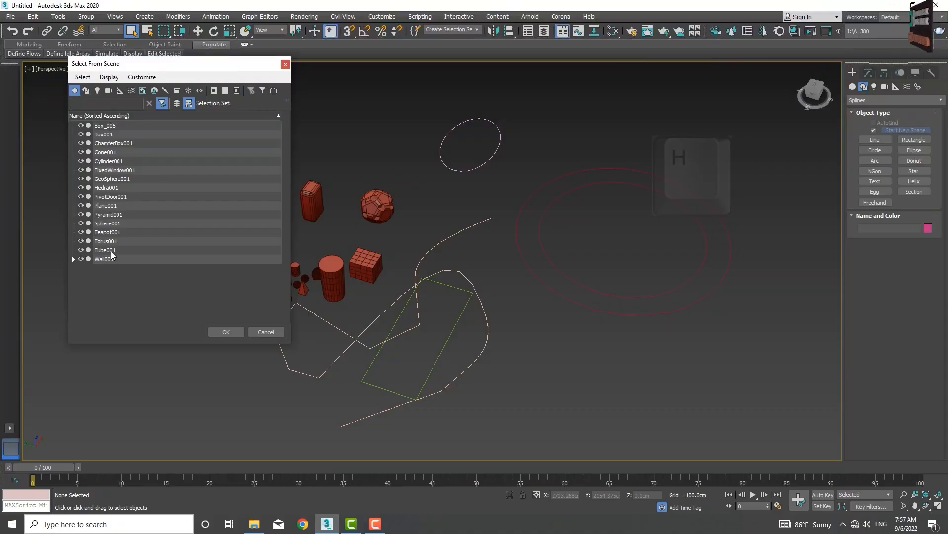
pyautogui.click(86, 91)
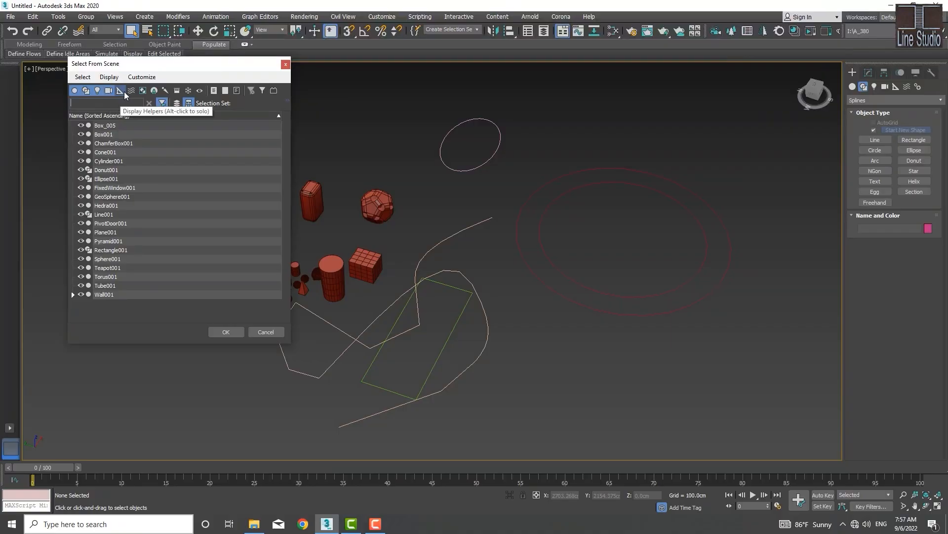
pyautogui.click(73, 91)
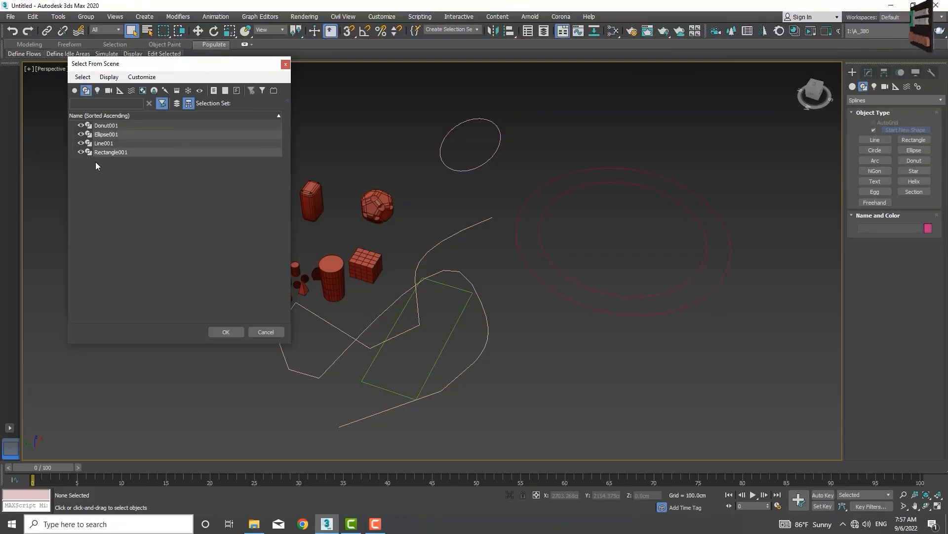
pyautogui.click(81, 125)
pyautogui.click(81, 125)
pyautogui.click(81, 125)
pyautogui.click(81, 134)
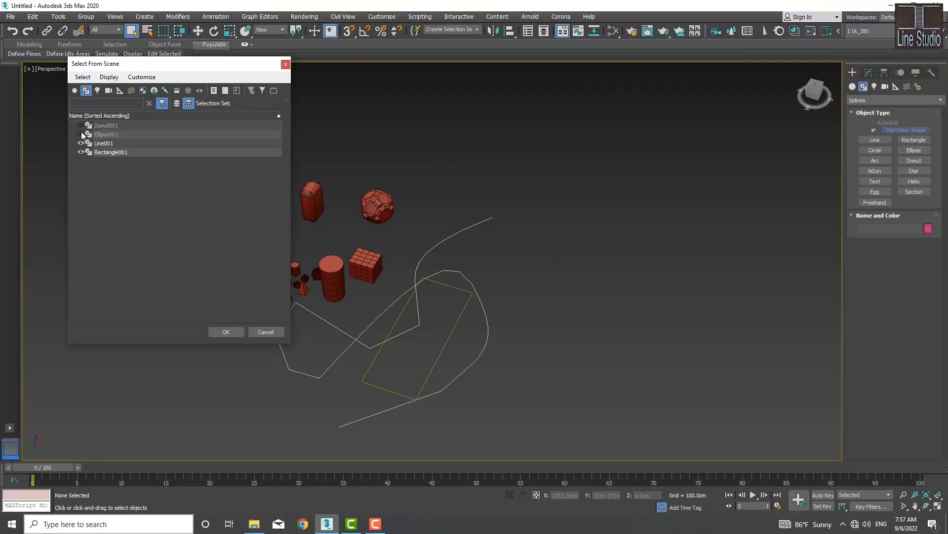
pyautogui.click(82, 143)
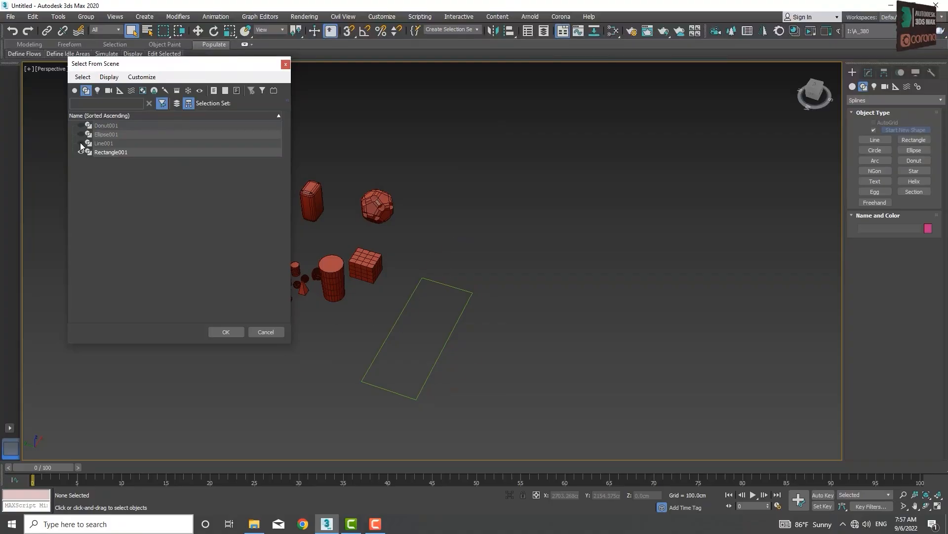
pyautogui.click(81, 142)
pyautogui.click(81, 134)
pyautogui.click(81, 125)
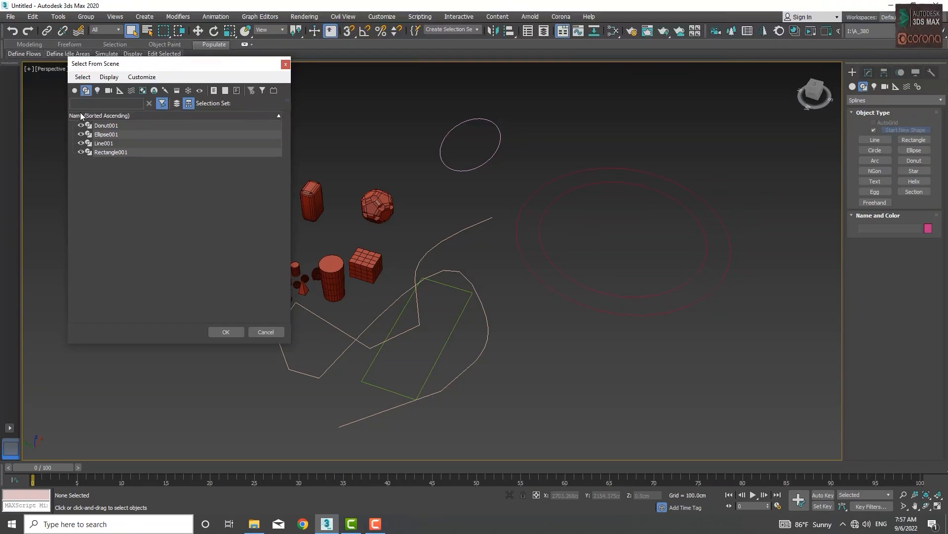
# - Try the All, None and Invert list filters, return to geometry only, and select Box001
pyautogui.click(74, 90)
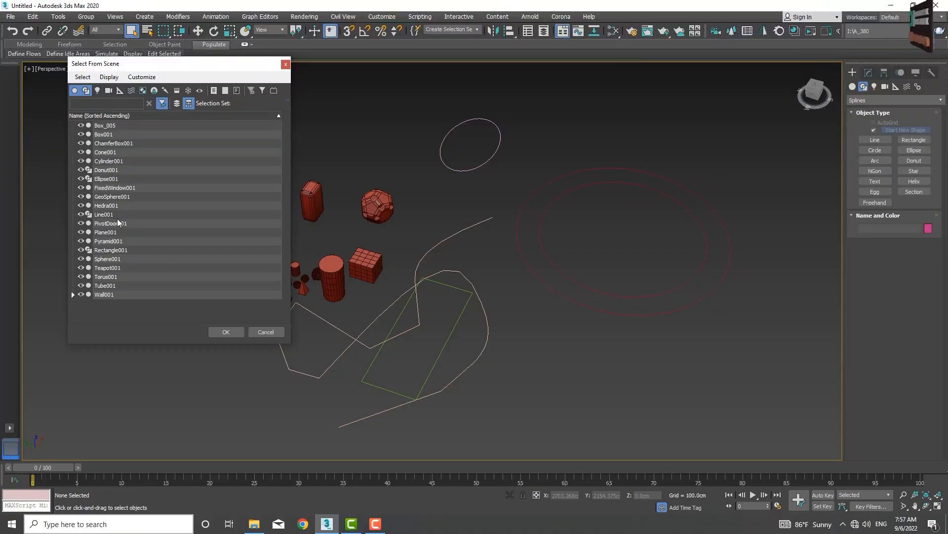
pyautogui.click(213, 91)
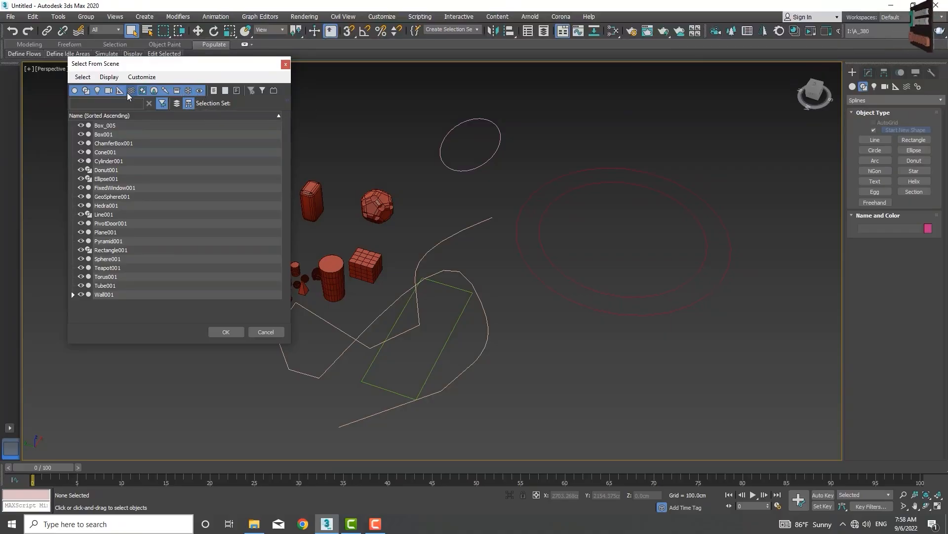
pyautogui.click(226, 91)
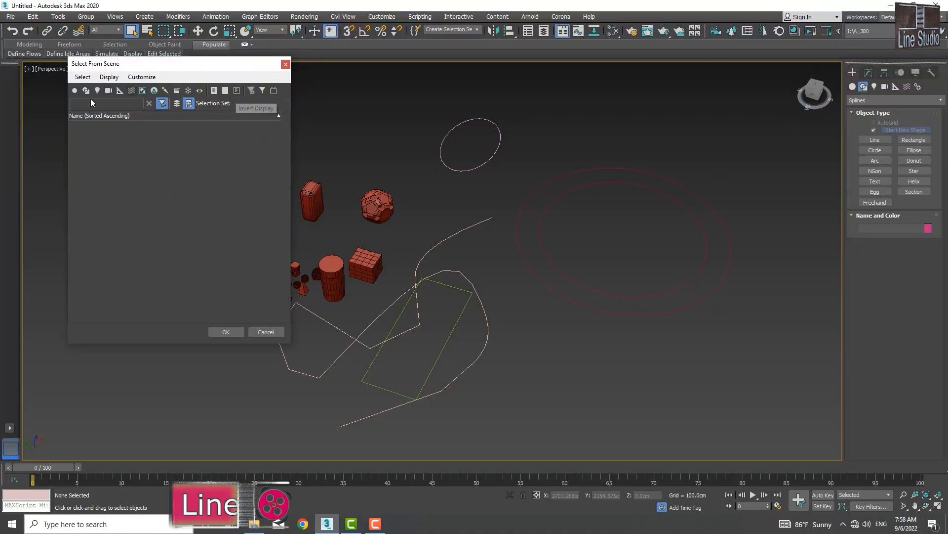
pyautogui.click(75, 91)
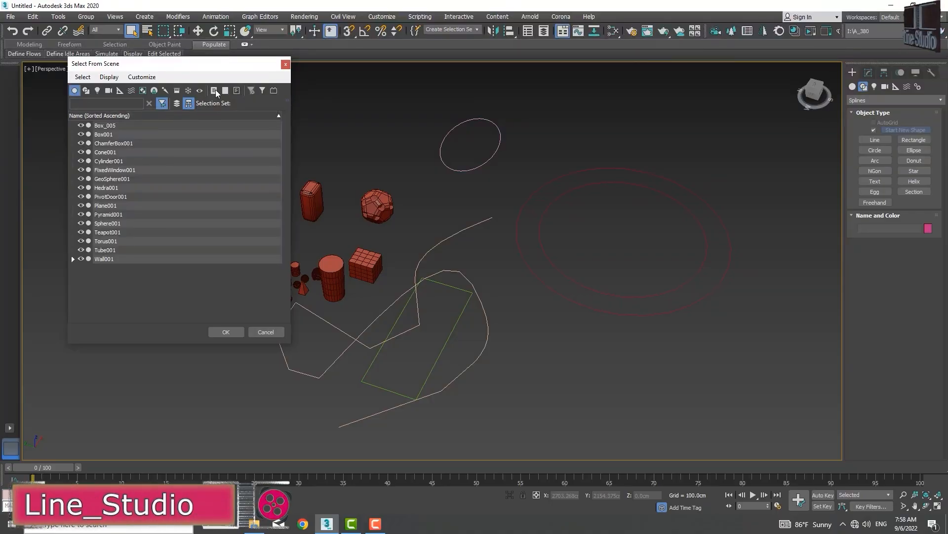
pyautogui.click(237, 90)
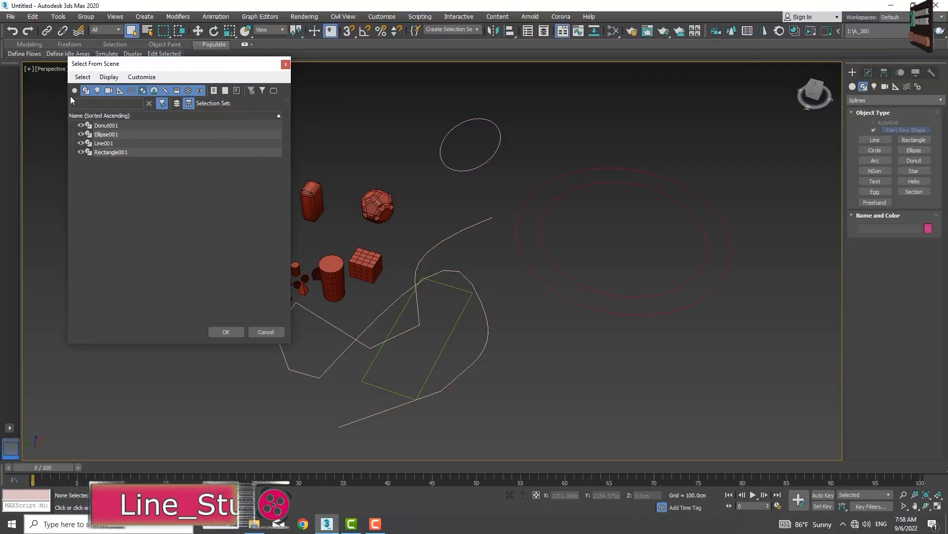
pyautogui.click(239, 91)
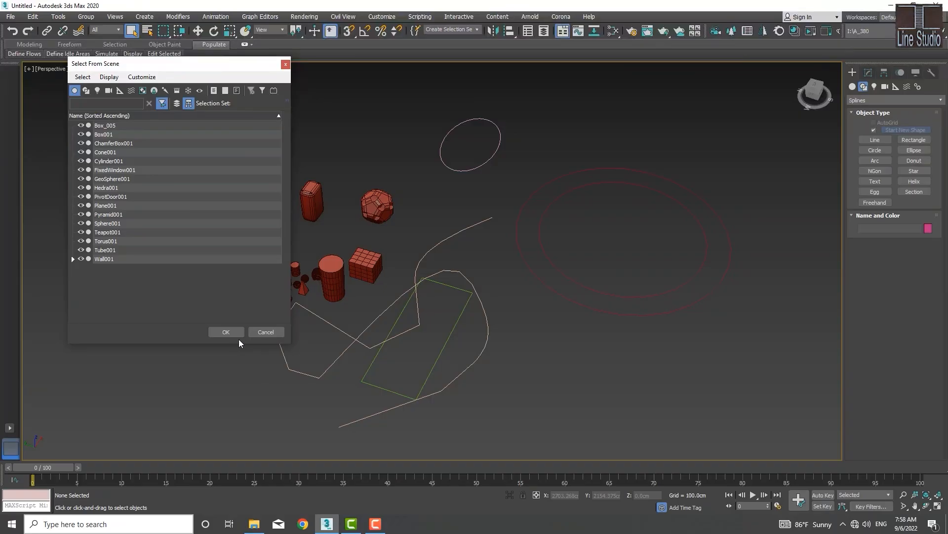
pyautogui.click(96, 135)
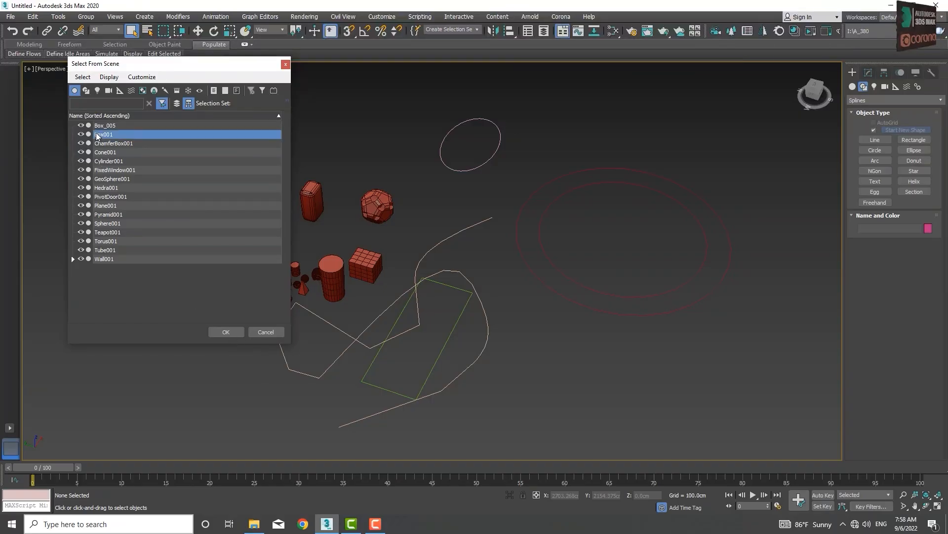
pyautogui.click(223, 332)
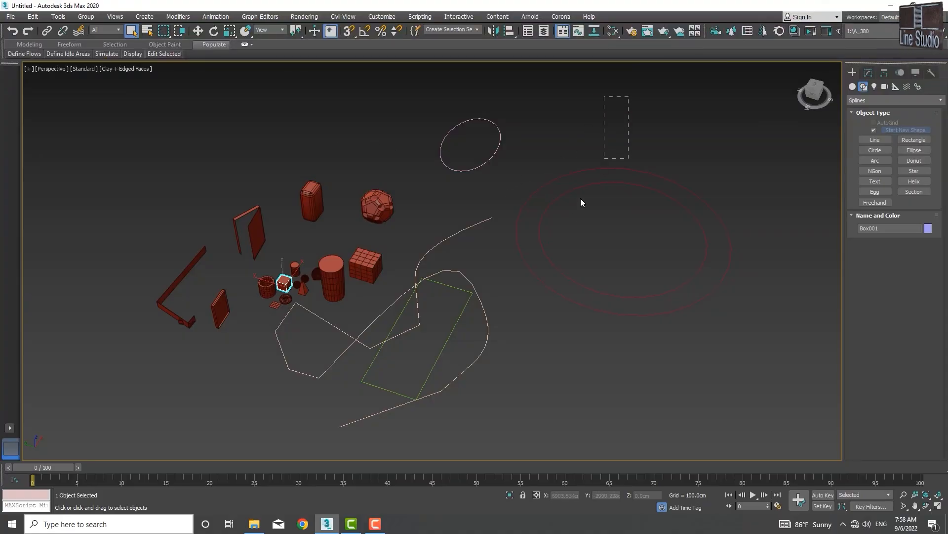
# - Drag a selection rectangle around every object in the scene, then deselect them
pyautogui.moveTo(580, 201); pyautogui.dragTo(462, 338)
pyautogui.moveTo(138, 395); pyautogui.dragTo(132, 435)
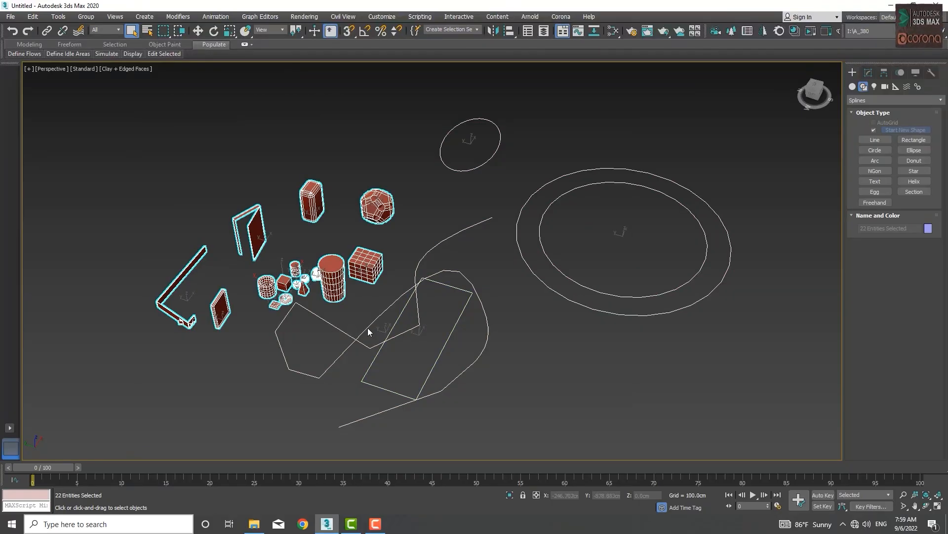
pyautogui.click(510, 343)
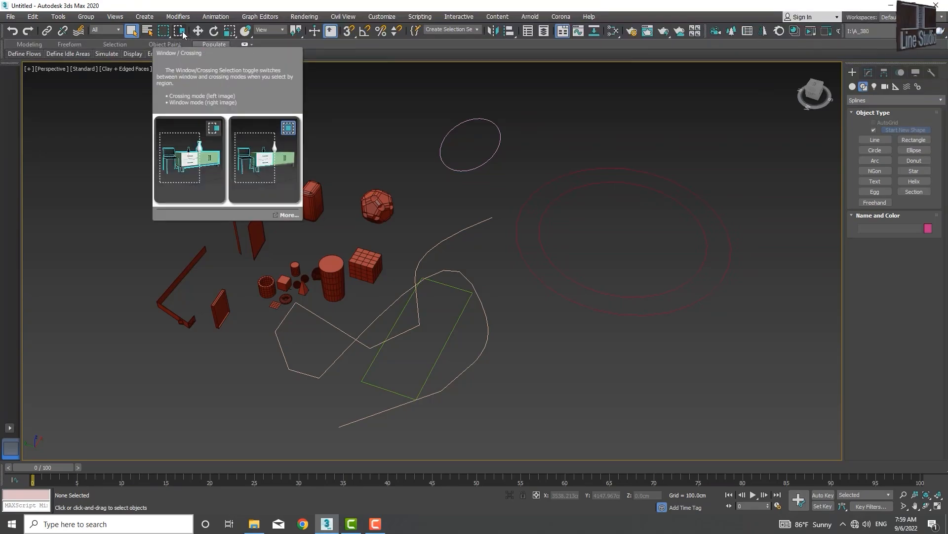
pyautogui.click(179, 31)
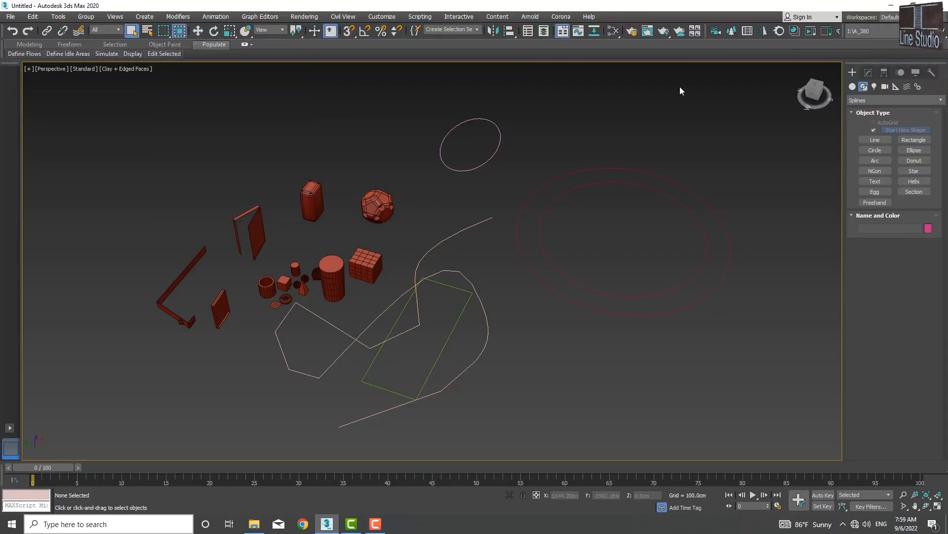
pyautogui.moveTo(680, 87); pyautogui.dragTo(357, 396)
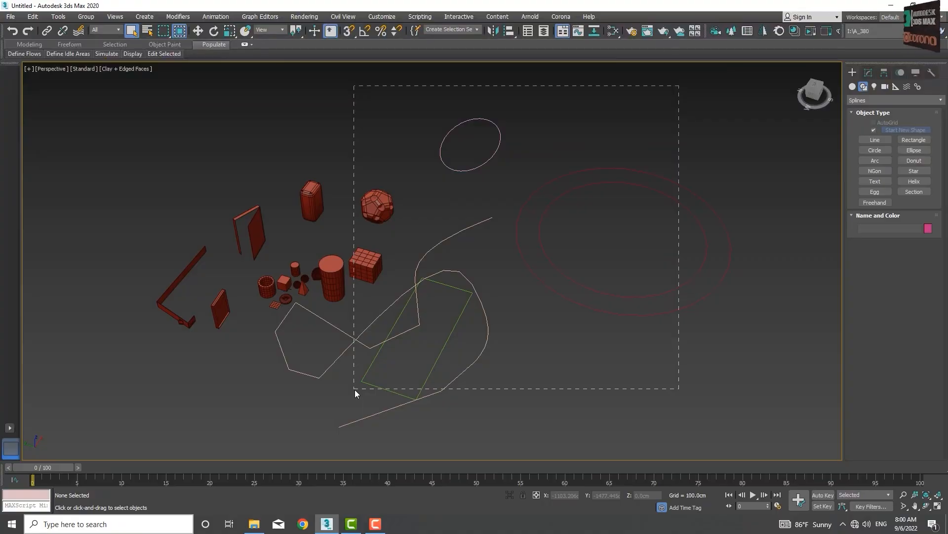
pyautogui.moveTo(355, 389); pyautogui.dragTo(355, 390)
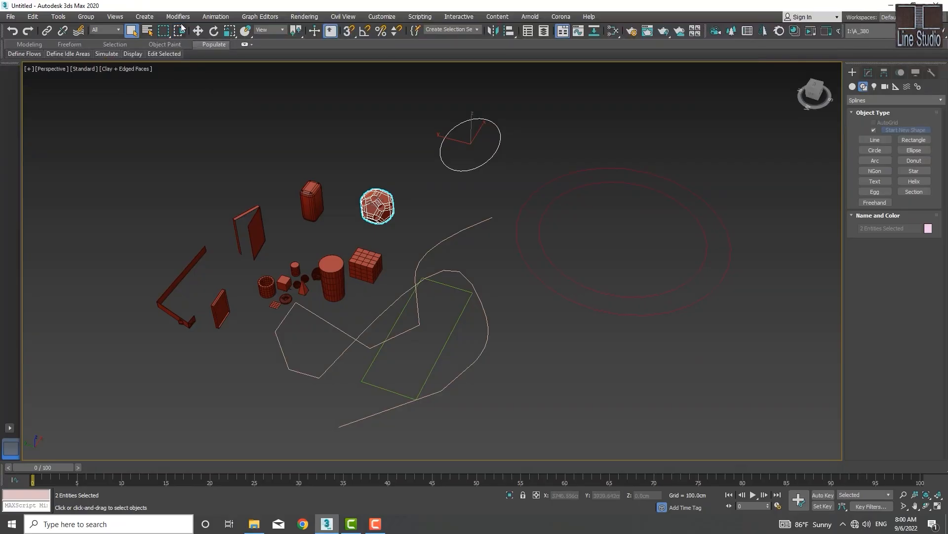
pyautogui.click(549, 160)
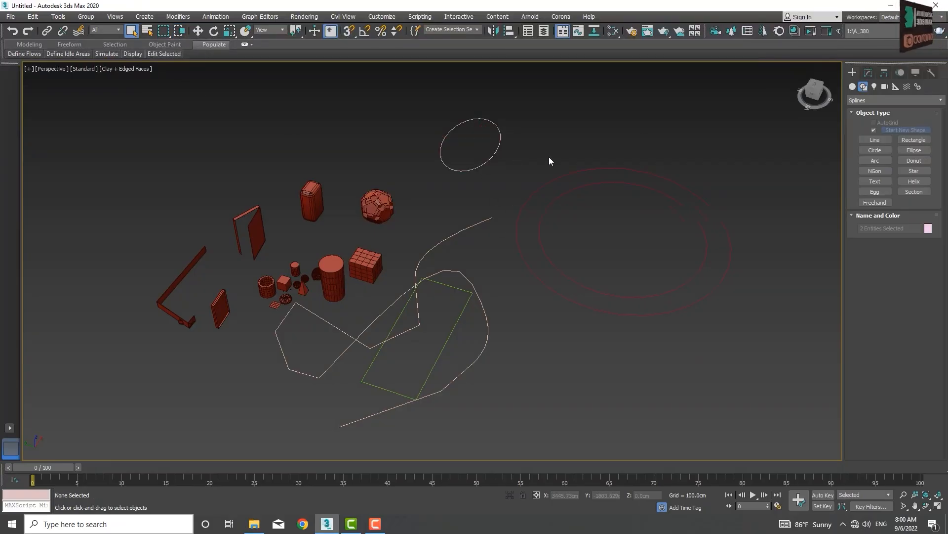
pyautogui.moveTo(371, 432); pyautogui.dragTo(371, 432)
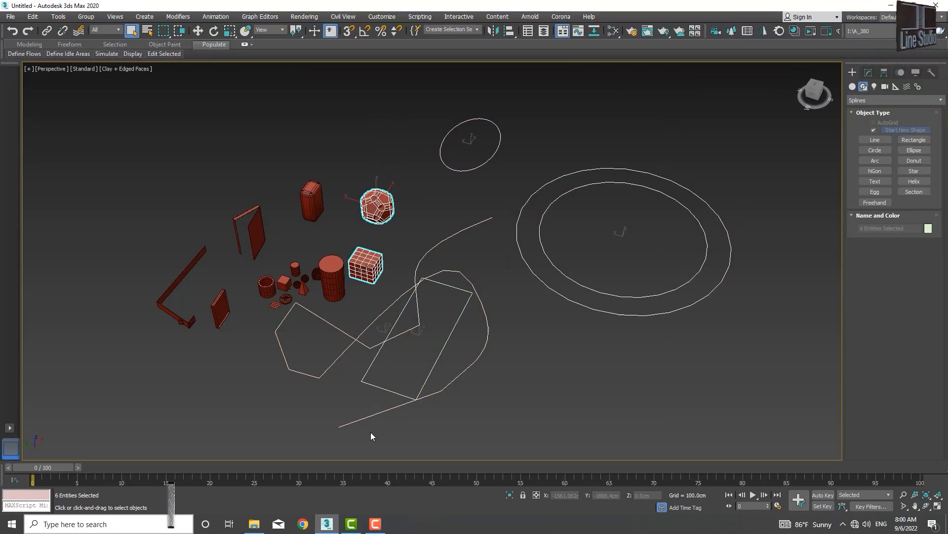
pyautogui.click(147, 164)
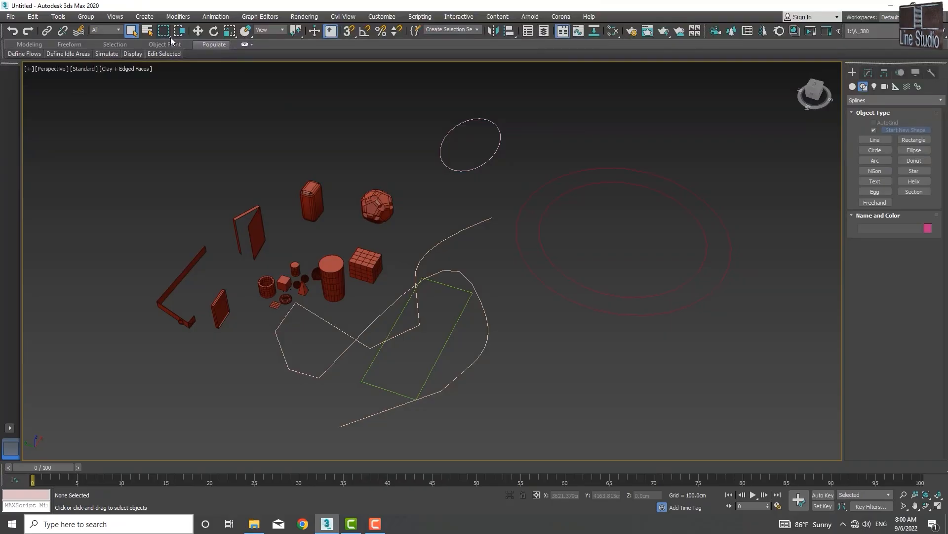
pyautogui.moveTo(171, 37); pyautogui.dragTo(162, 67)
pyautogui.moveTo(418, 245); pyautogui.dragTo(372, 373)
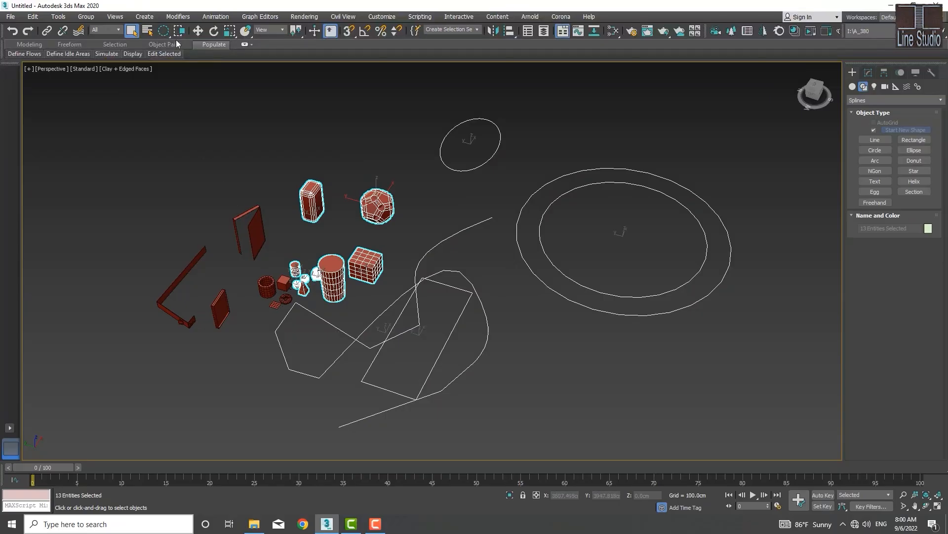
pyautogui.moveTo(168, 34); pyautogui.dragTo(161, 76)
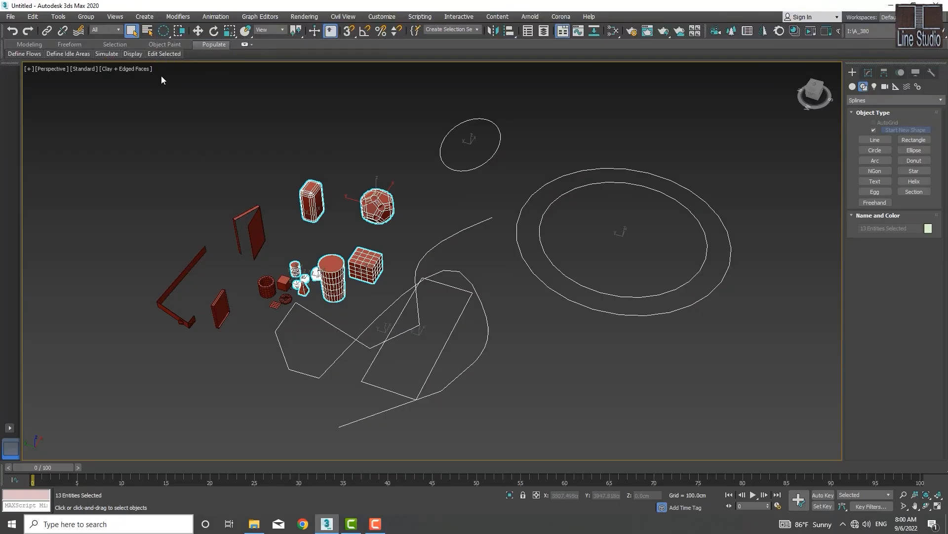
pyautogui.click(503, 304)
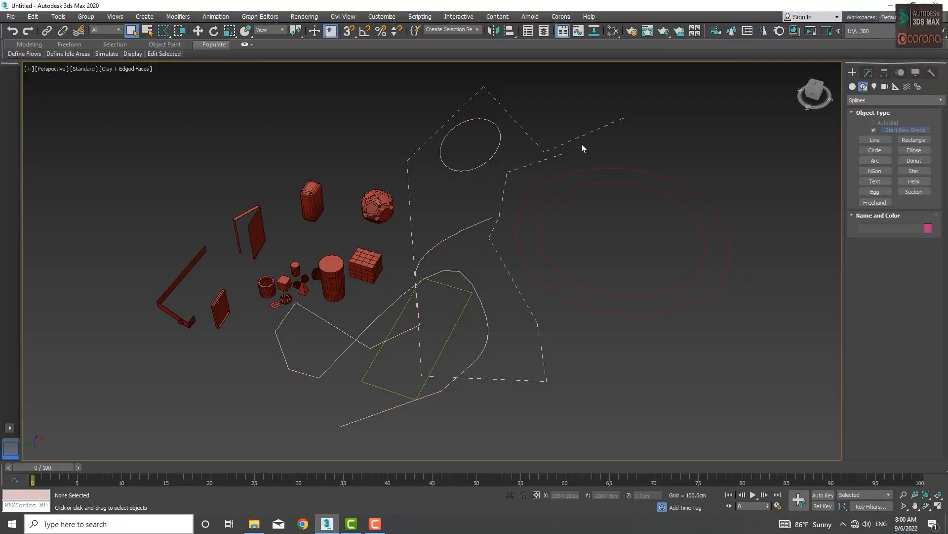
pyautogui.doubleClick(624, 112)
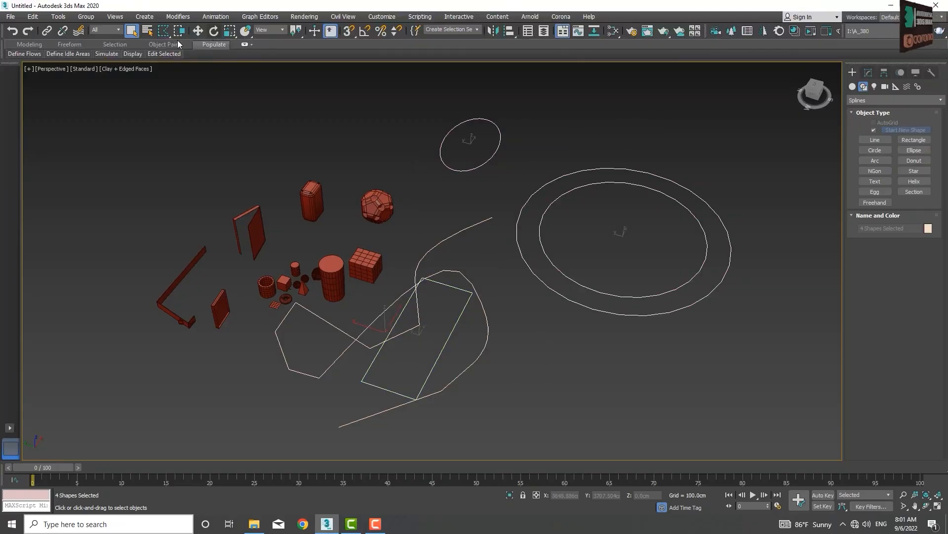
pyautogui.moveTo(167, 37); pyautogui.dragTo(165, 91)
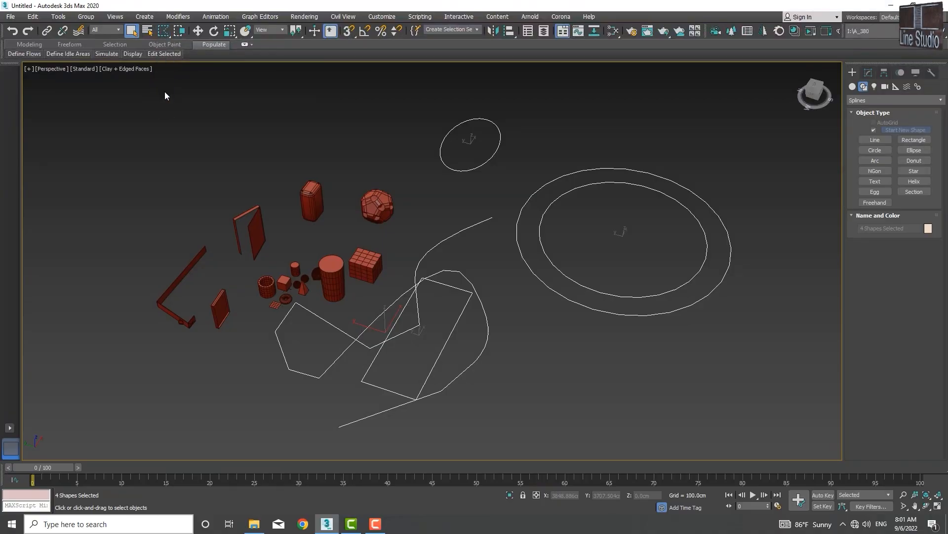
pyautogui.click(159, 218)
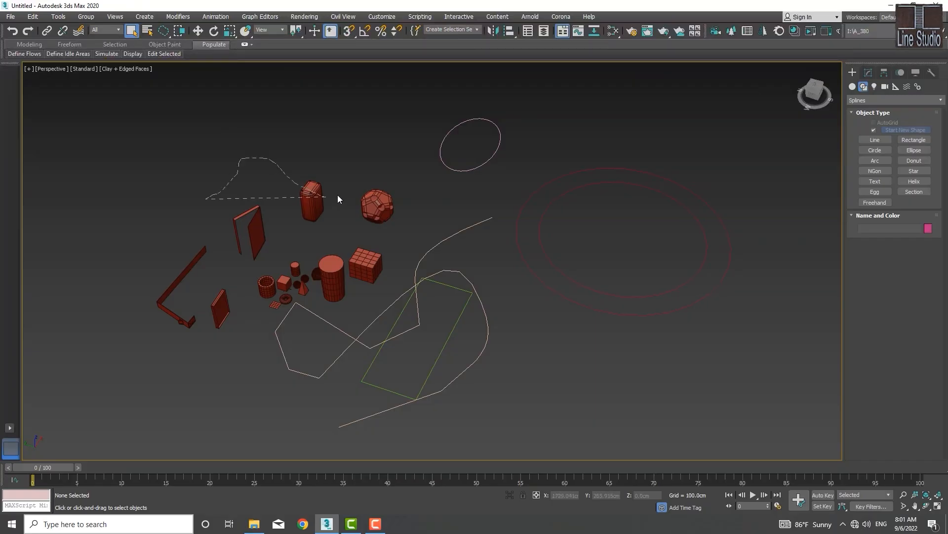
pyautogui.moveTo(338, 199); pyautogui.dragTo(340, 195)
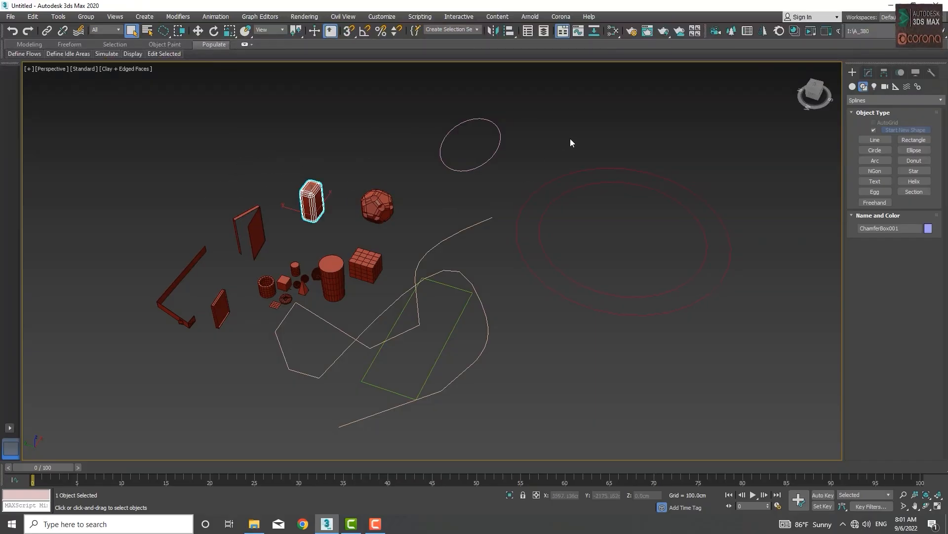
pyautogui.moveTo(573, 131)
pyautogui.mouseDown()
pyautogui.moveTo(458, 306)
pyautogui.moveTo(522, 387)
pyautogui.moveTo(714, 322)
pyautogui.mouseUp()
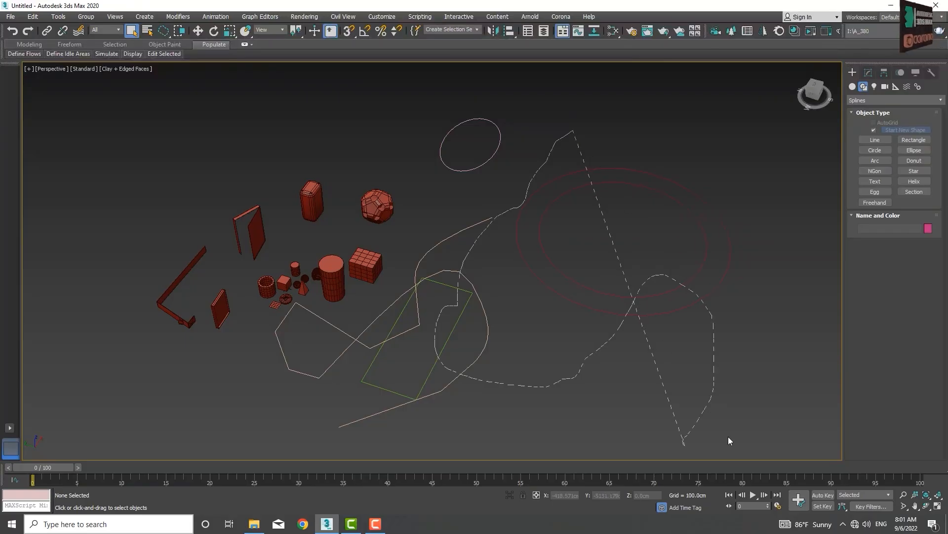
pyautogui.moveTo(729, 439); pyautogui.dragTo(761, 238)
pyautogui.moveTo(661, 125); pyautogui.dragTo(568, 120)
pyautogui.click(554, 133)
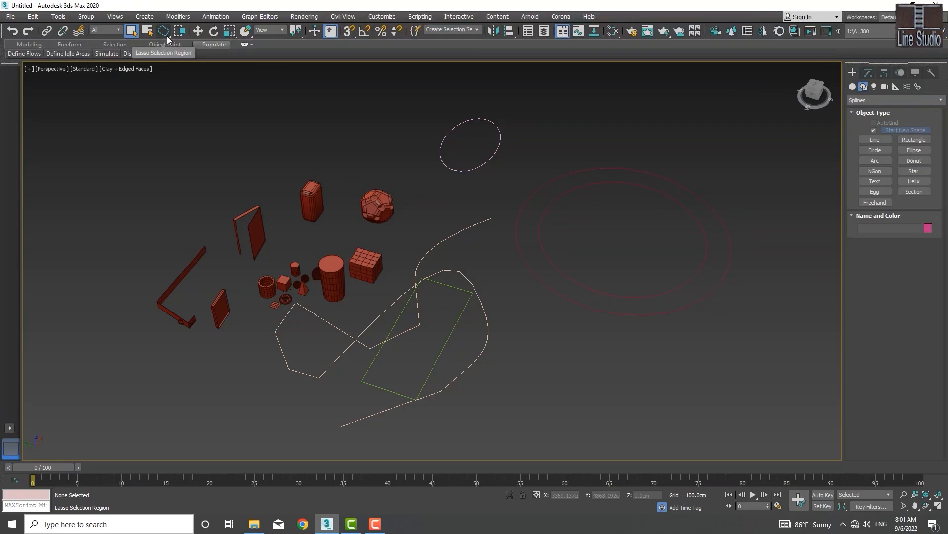
# - Paint-select the ChamferBox, deselect it, and restore the Rectangular Selection Region
pyautogui.moveTo(164, 32); pyautogui.dragTo(163, 111)
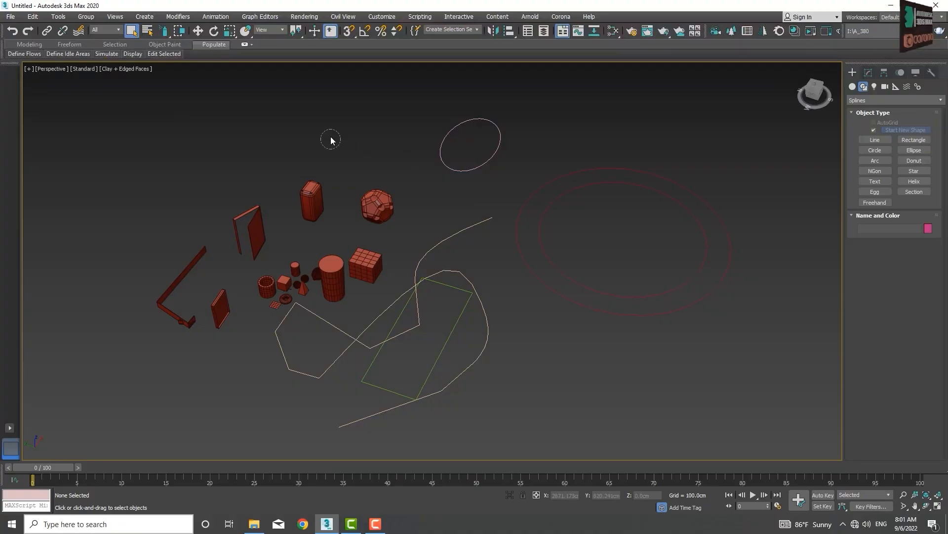
pyautogui.moveTo(330, 192)
pyautogui.mouseDown()
pyautogui.moveTo(259, 201)
pyautogui.moveTo(204, 277)
pyautogui.moveTo(232, 294)
pyautogui.moveTo(321, 282)
pyautogui.moveTo(410, 298)
pyautogui.moveTo(367, 218)
pyautogui.moveTo(494, 171)
pyautogui.moveTo(689, 368)
pyautogui.mouseUp()
pyautogui.click(549, 384)
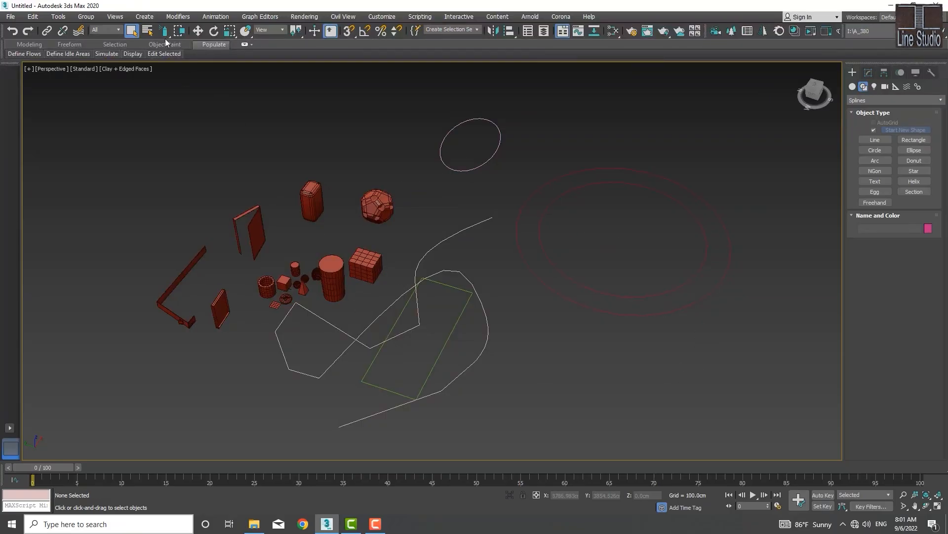
pyautogui.moveTo(168, 37); pyautogui.dragTo(167, 37)
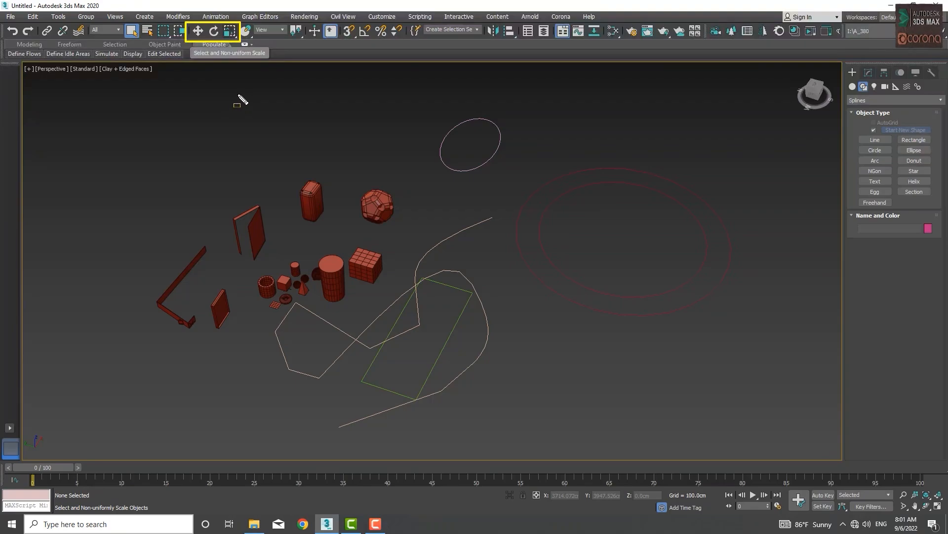
# - Switch to Select and Move, select Hedra001 and zoom in on it
pyautogui.click(197, 32)
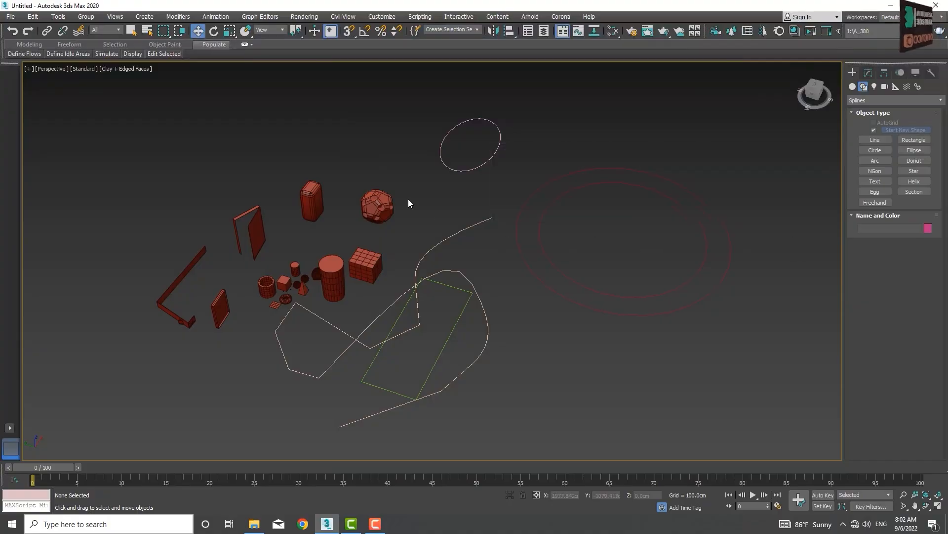
pyautogui.click(381, 201)
pyautogui.scroll(8, 368, 215)
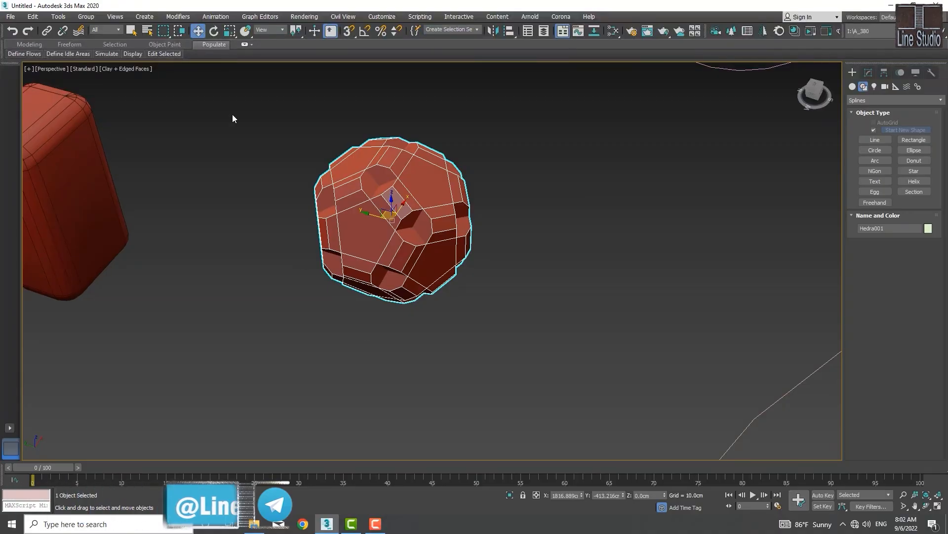
# - Switch Hedra001's transform from Rotate to Select and Non-uniform Scale
pyautogui.click(214, 32)
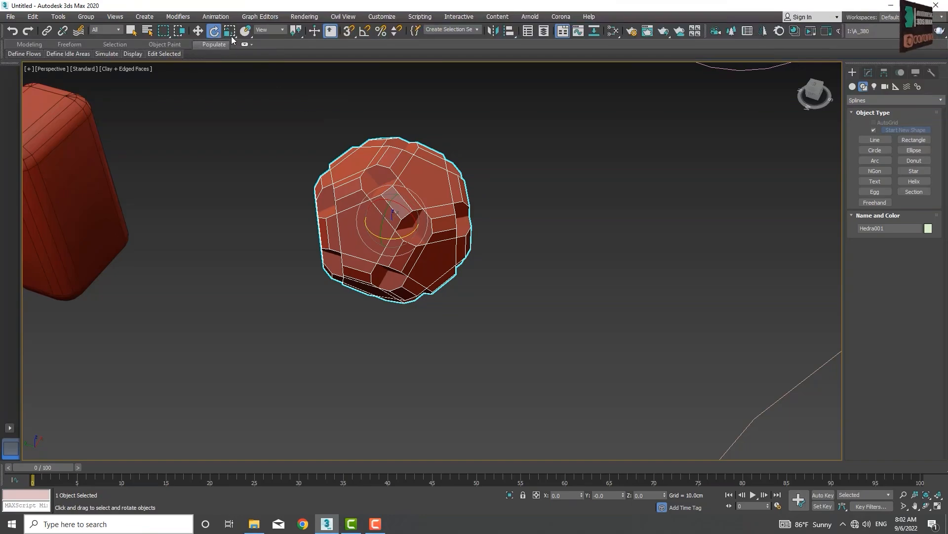
pyautogui.click(230, 31)
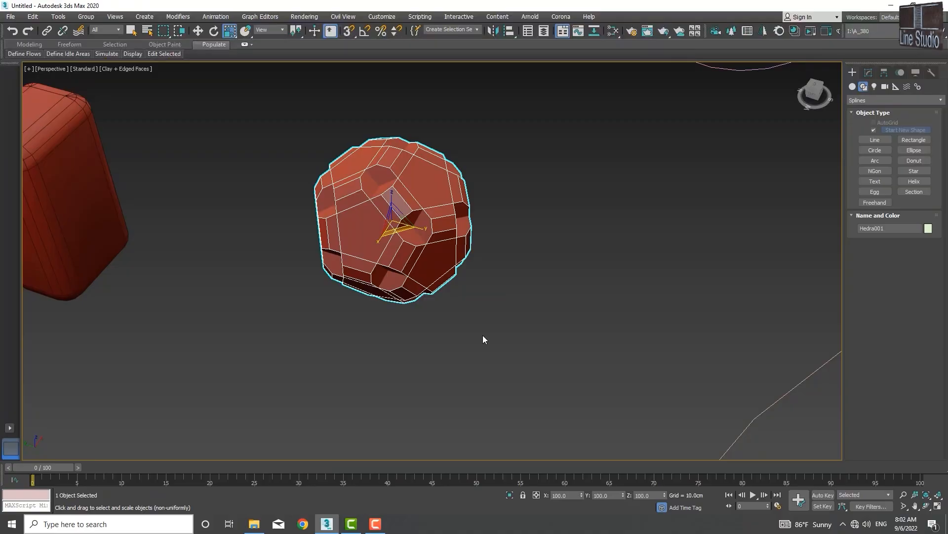
pyautogui.moveTo(402, 243); pyautogui.dragTo(336, 267, button='middle')
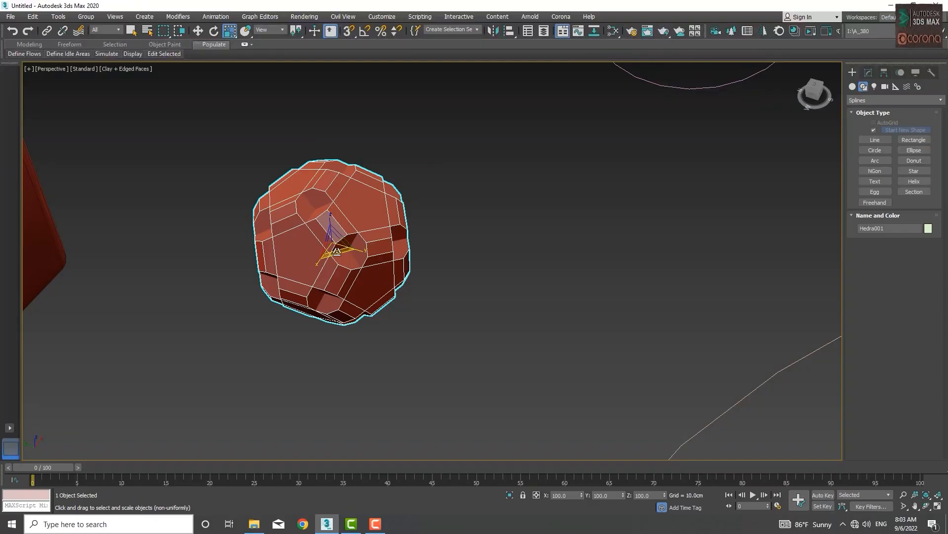
# - Scale the Hedra taller along Z, wider along Y, then slightly smaller uniformly
pyautogui.moveTo(336, 251)
pyautogui.mouseDown()
pyautogui.moveTo(332, 218)
pyautogui.moveTo(340, 314)
pyautogui.moveTo(336, 249)
pyautogui.moveTo(342, 304)
pyautogui.moveTo(351, 260)
pyautogui.mouseUp()
pyautogui.moveTo(330, 214)
pyautogui.mouseDown()
pyautogui.moveTo(331, 163)
pyautogui.moveTo(330, 242)
pyautogui.moveTo(331, 188)
pyautogui.moveTo(327, 213)
pyautogui.mouseUp()
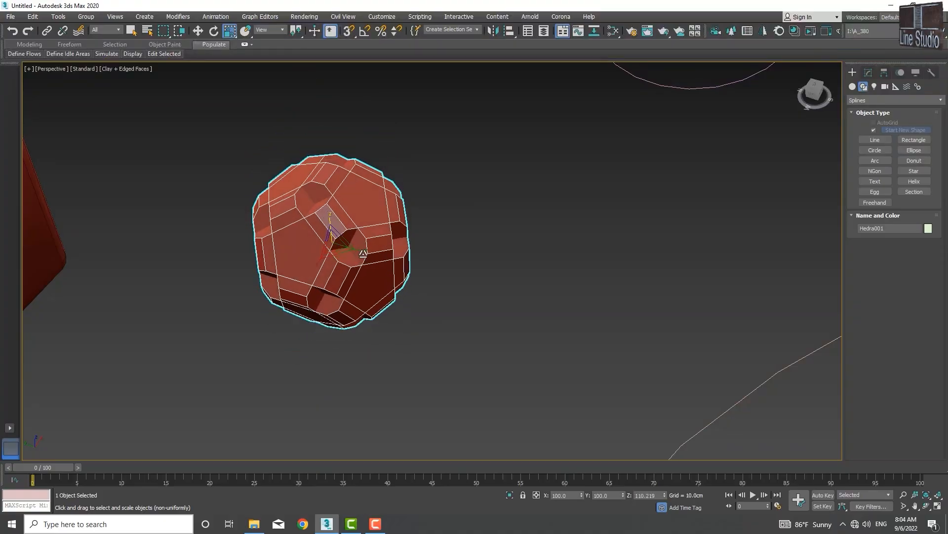
pyautogui.moveTo(363, 251); pyautogui.dragTo(330, 265)
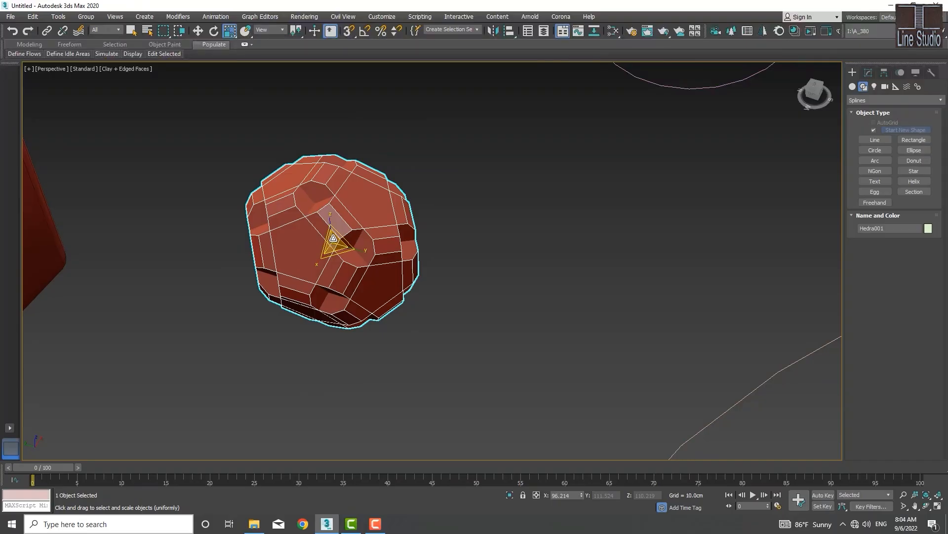
pyautogui.moveTo(333, 238)
pyautogui.mouseDown()
pyautogui.moveTo(332, 212)
pyautogui.moveTo(326, 262)
pyautogui.moveTo(329, 218)
pyautogui.moveTo(322, 257)
pyautogui.moveTo(335, 242)
pyautogui.mouseUp()
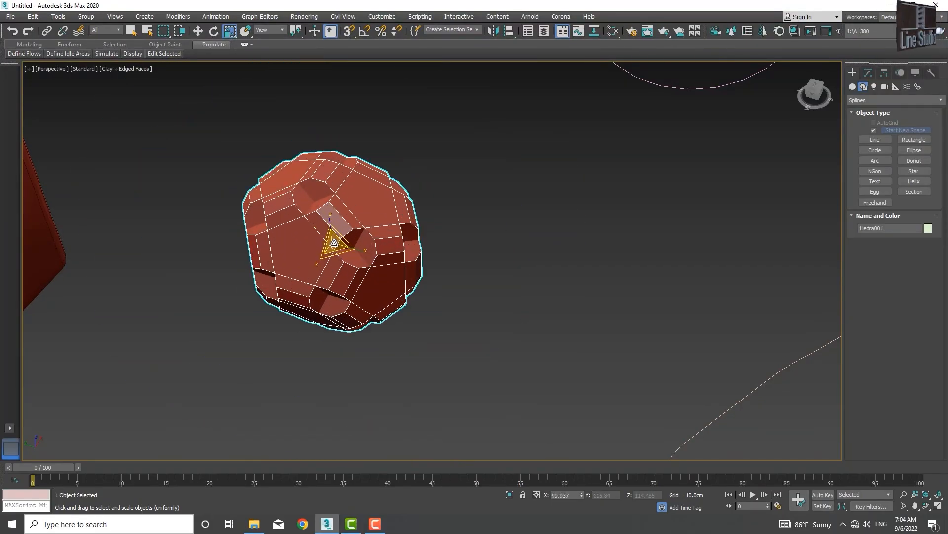
# - Switch to Move with W and shift the Hedra right and upward
pyautogui.press('w')
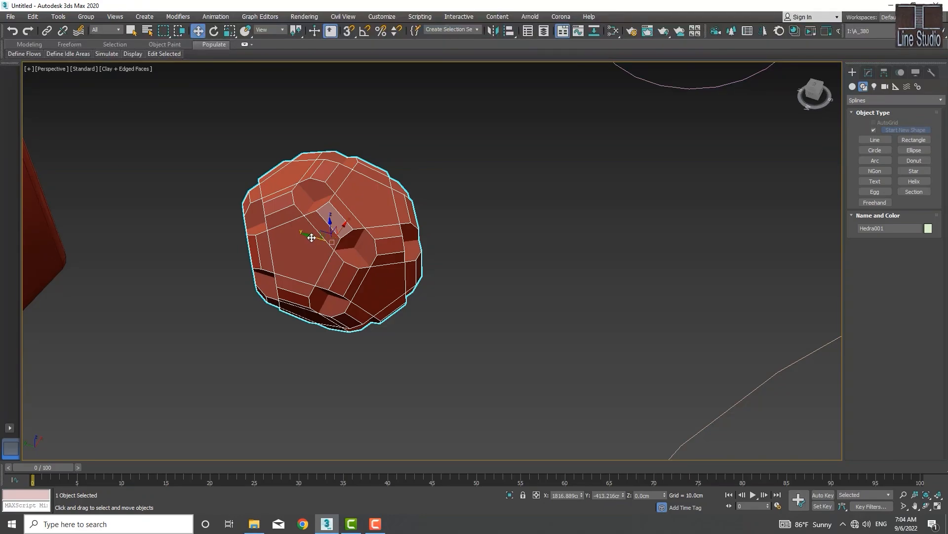
pyautogui.moveTo(312, 238); pyautogui.dragTo(410, 244)
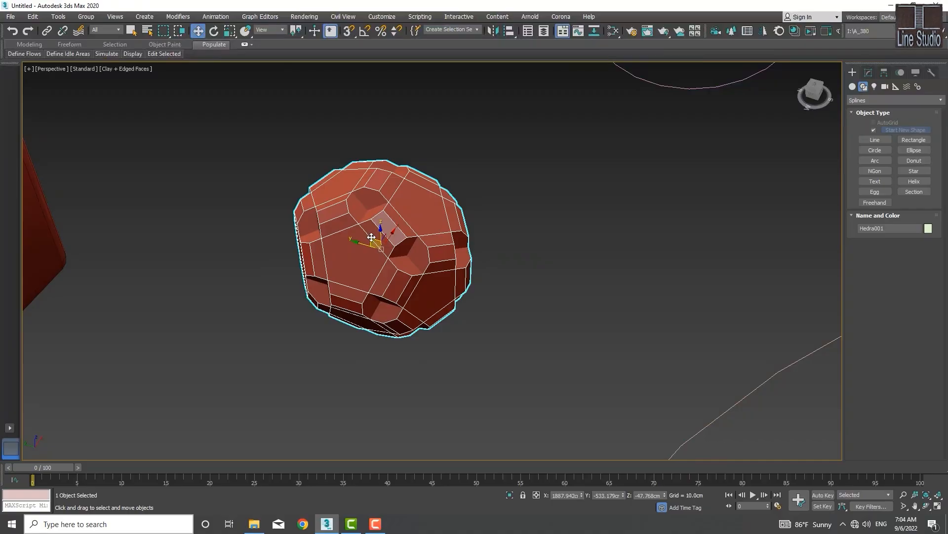
pyautogui.moveTo(371, 237); pyautogui.dragTo(363, 197)
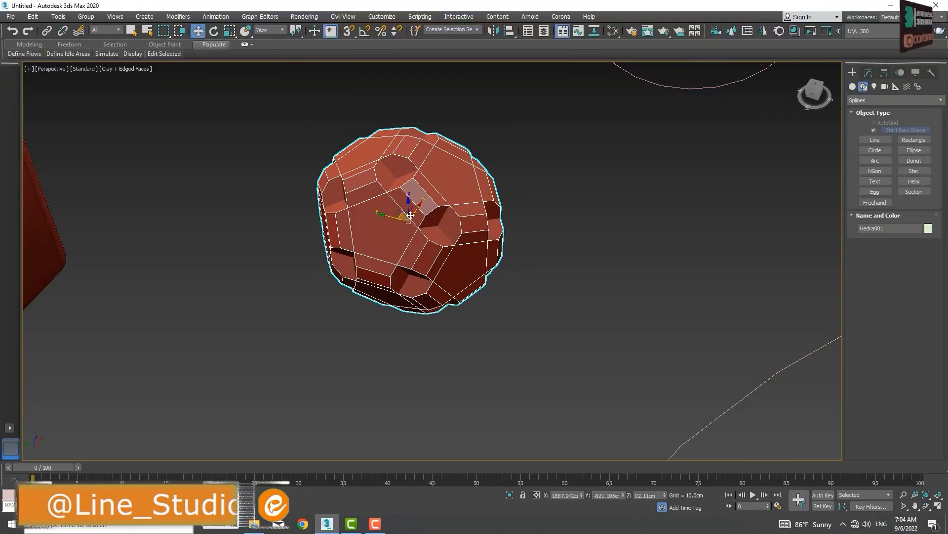
pyautogui.scroll(-5, 473, 228)
pyautogui.moveTo(457, 218); pyautogui.dragTo(424, 215, button='middle')
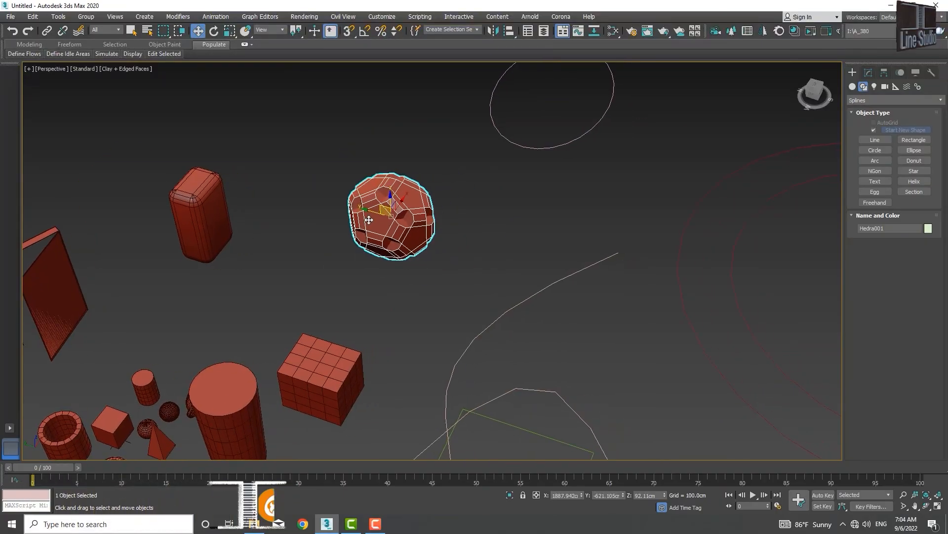
# - Rotate the Hedra about Y and Z to -31.016, 41.55, -19.371, cancelling a free tumble
pyautogui.press('e')
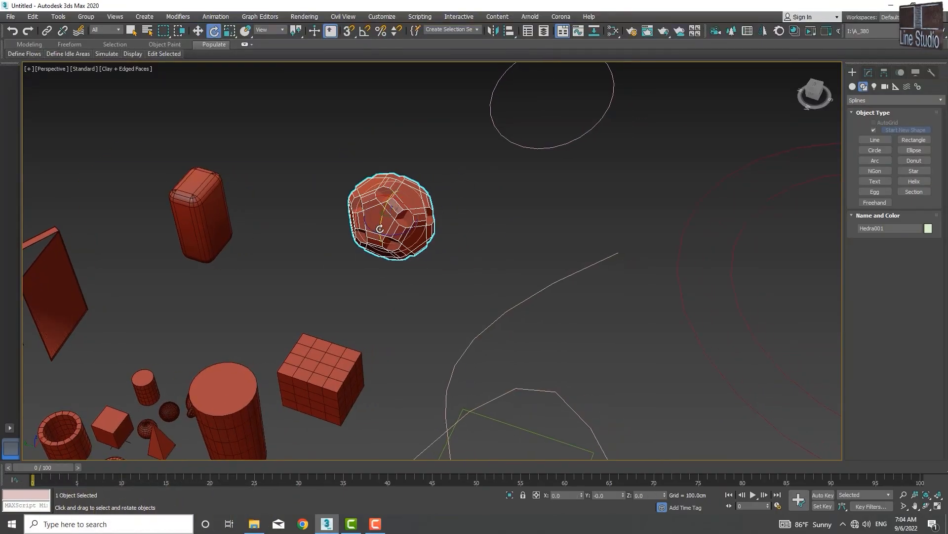
pyautogui.moveTo(381, 222); pyautogui.dragTo(410, 186)
pyautogui.moveTo(383, 229); pyautogui.dragTo(402, 233)
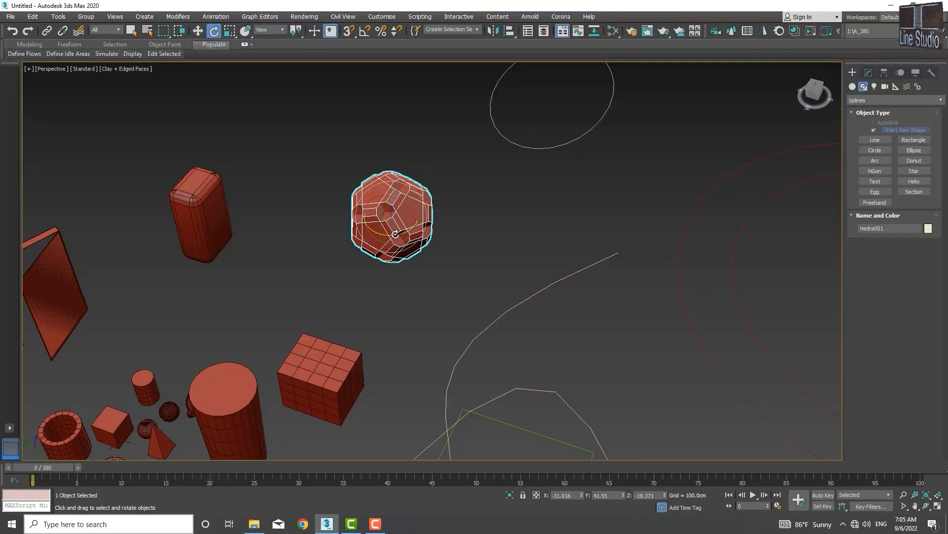
pyautogui.moveTo(391, 219)
pyautogui.mouseDown()
pyautogui.moveTo(390, 183)
pyautogui.moveTo(403, 206)
pyautogui.mouseUp()
pyautogui.rightClick(404, 206)
# - Show all four viewports and pan and zoom the Front view onto the primitives
pyautogui.hotkey('alt', 'w')
pyautogui.scroll(5, 516, 212)
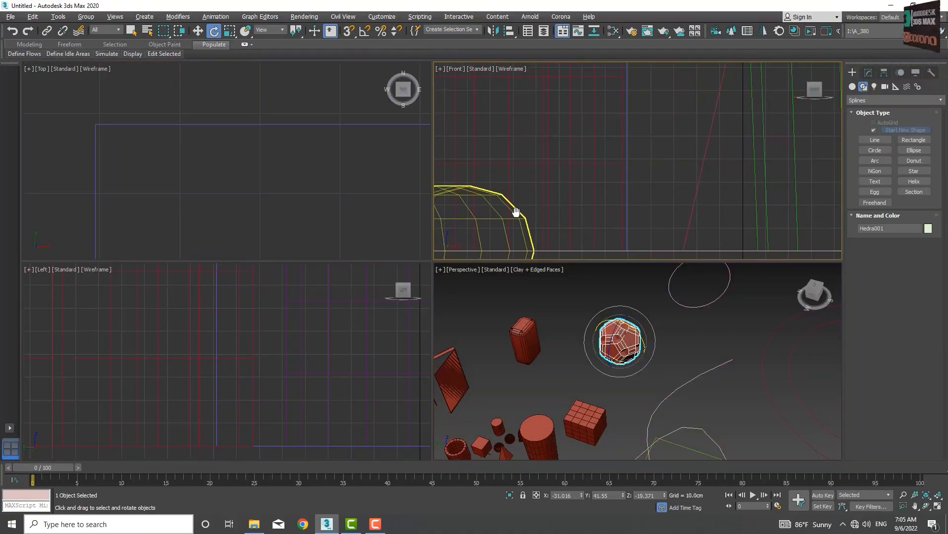
pyautogui.scroll(-2, 531, 204)
pyautogui.moveTo(516, 212); pyautogui.dragTo(564, 168, button='middle')
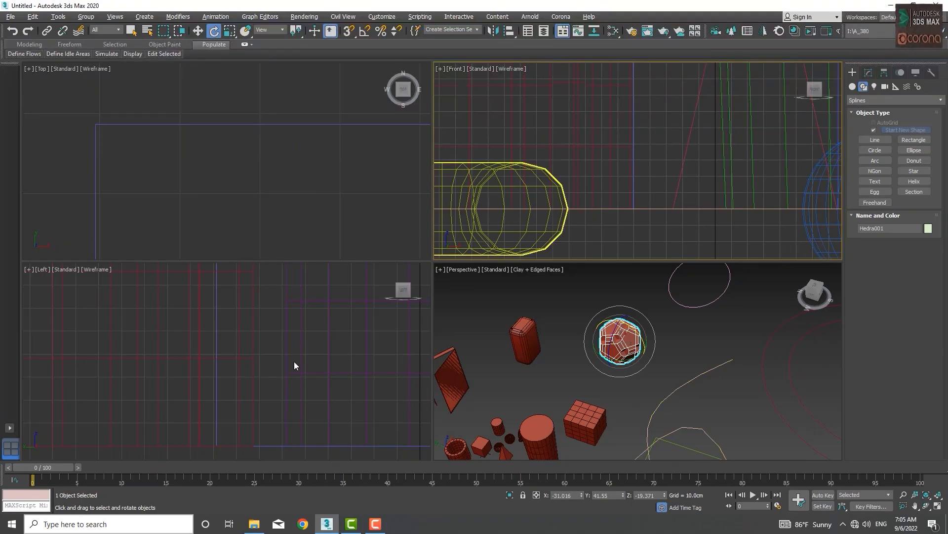
pyautogui.scroll(-8, 295, 360)
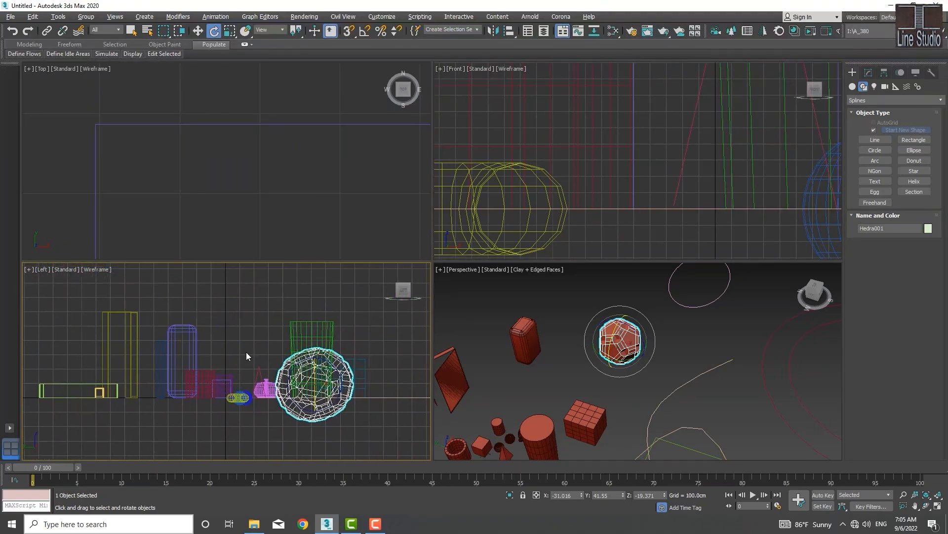
pyautogui.scroll(-2, 246, 352)
pyautogui.moveTo(646, 148); pyautogui.dragTo(698, 121, button='middle')
pyautogui.scroll(-5, 696, 123)
pyautogui.moveTo(662, 191); pyautogui.dragTo(657, 311, button='middle')
pyautogui.scroll(-5, 659, 171)
pyautogui.moveTo(654, 184); pyautogui.dragTo(594, 209, button='middle')
pyautogui.moveTo(517, 207); pyautogui.dragTo(600, 202, button='middle')
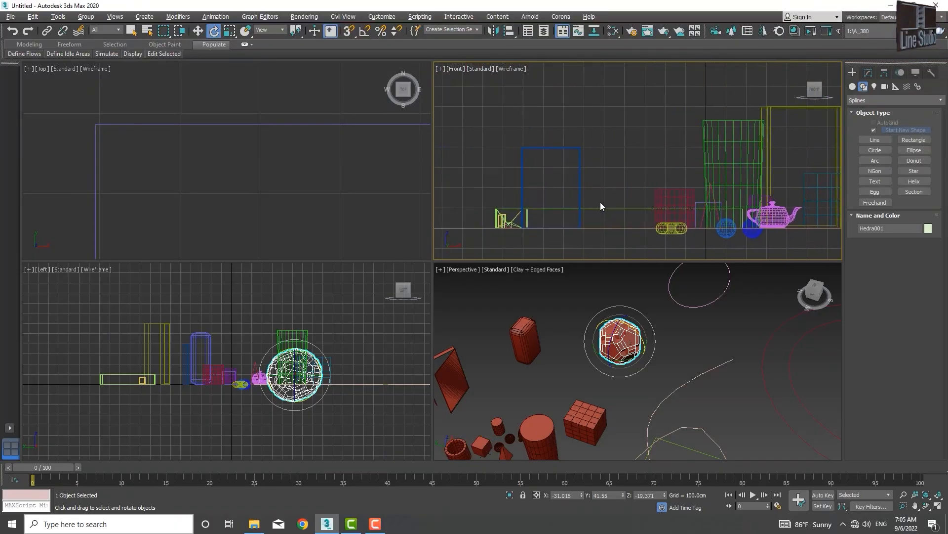
pyautogui.scroll(-10, 236, 174)
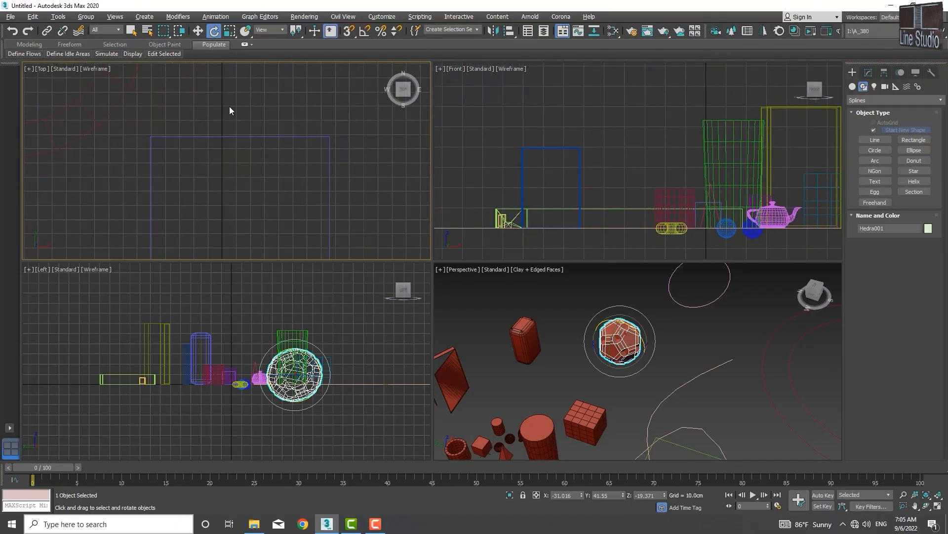
# - Pan the Top view and zoom the Perspective view in toward the tall cylinder
pyautogui.moveTo(233, 182); pyautogui.dragTo(223, 177, button='middle')
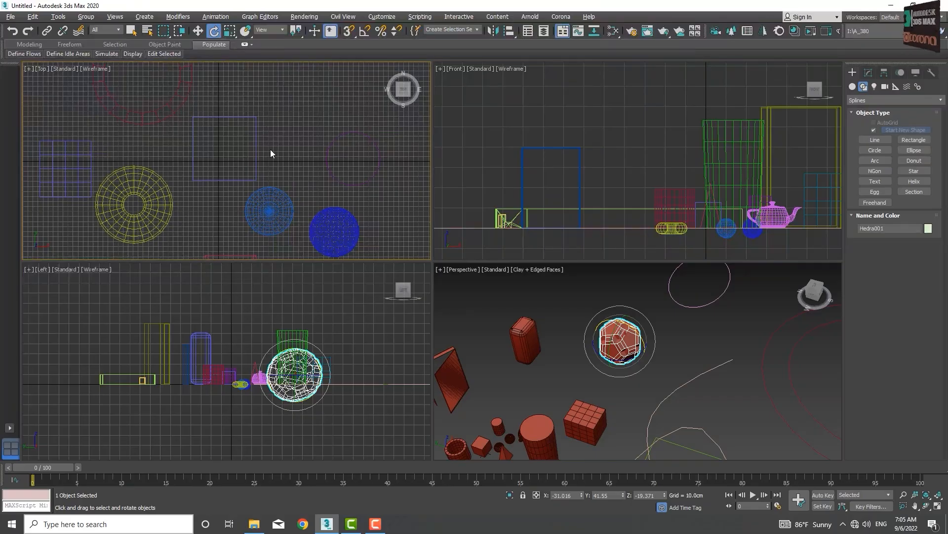
pyautogui.moveTo(532, 390); pyautogui.dragTo(574, 382, button='middle')
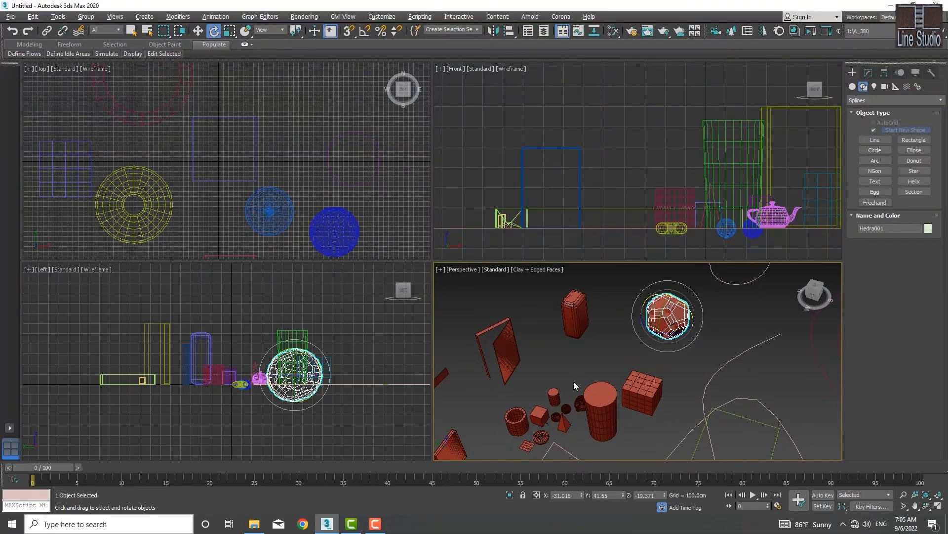
pyautogui.scroll(2, 573, 382)
pyautogui.scroll(3, 586, 368)
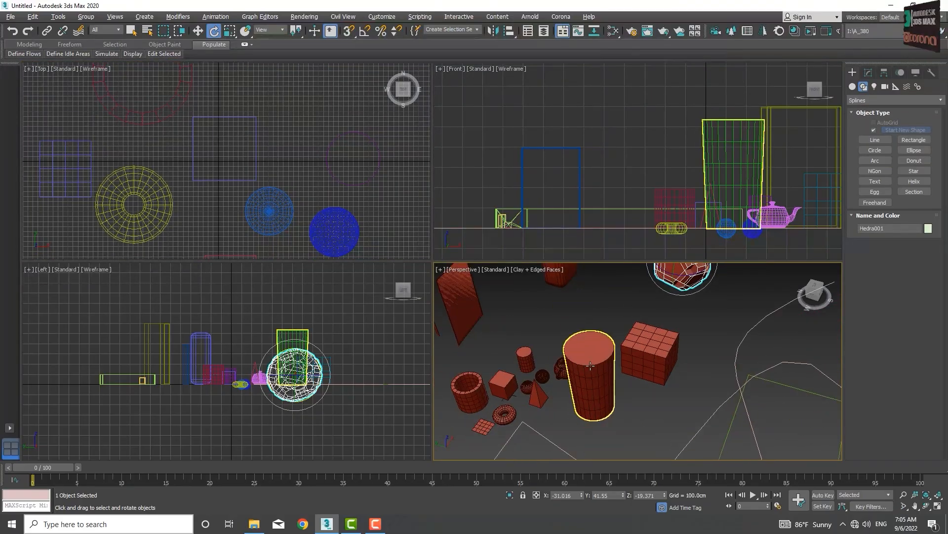
pyautogui.rightClick(619, 394)
pyautogui.click(598, 389)
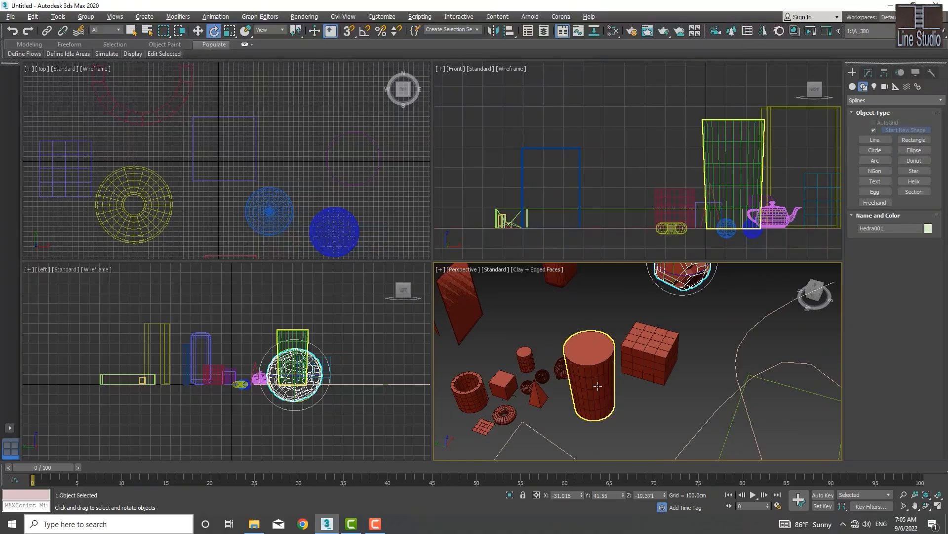
# - Select the tall cylinder Cone001 in the Perspective viewport
pyautogui.click(598, 386)
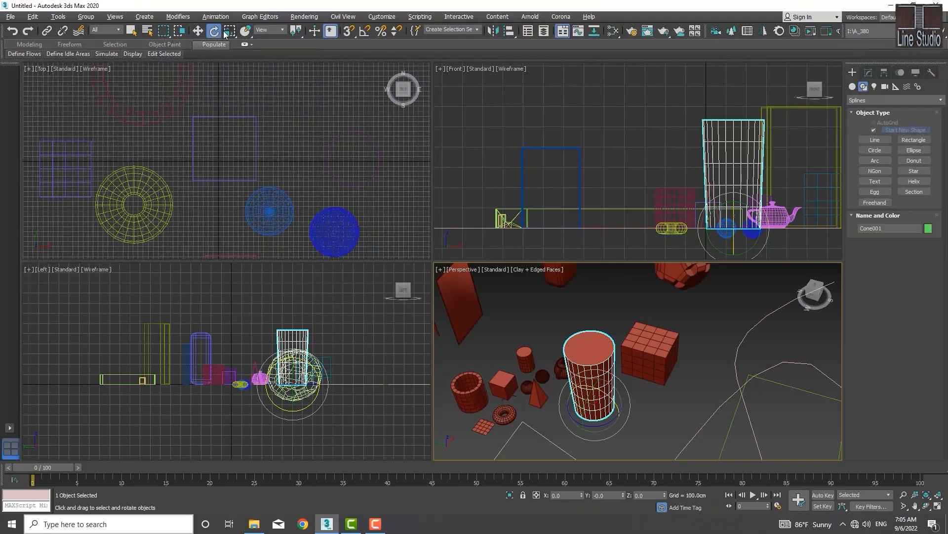
# - Open the Move Transform Type-In for Cone001 and place it over the Front viewport
pyautogui.rightClick(199, 28)
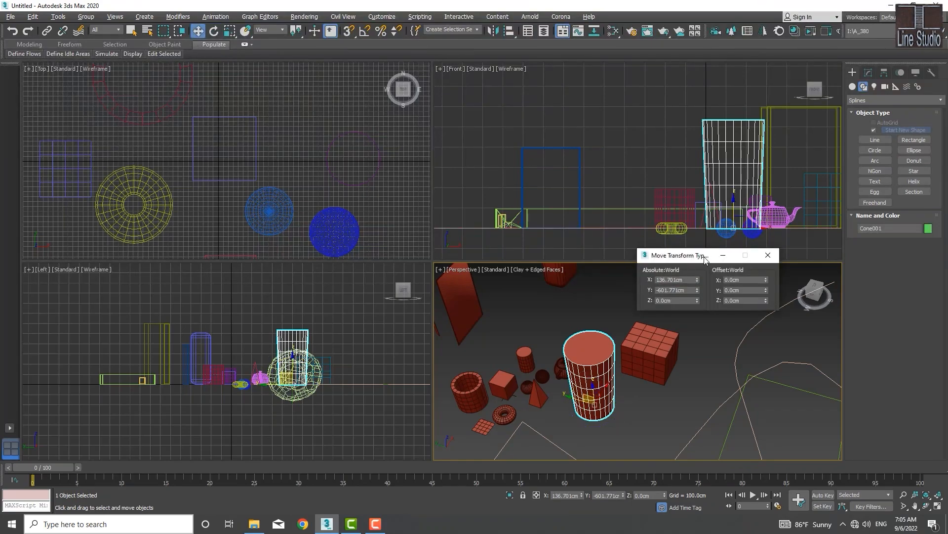
pyautogui.moveTo(706, 258); pyautogui.dragTo(596, 219)
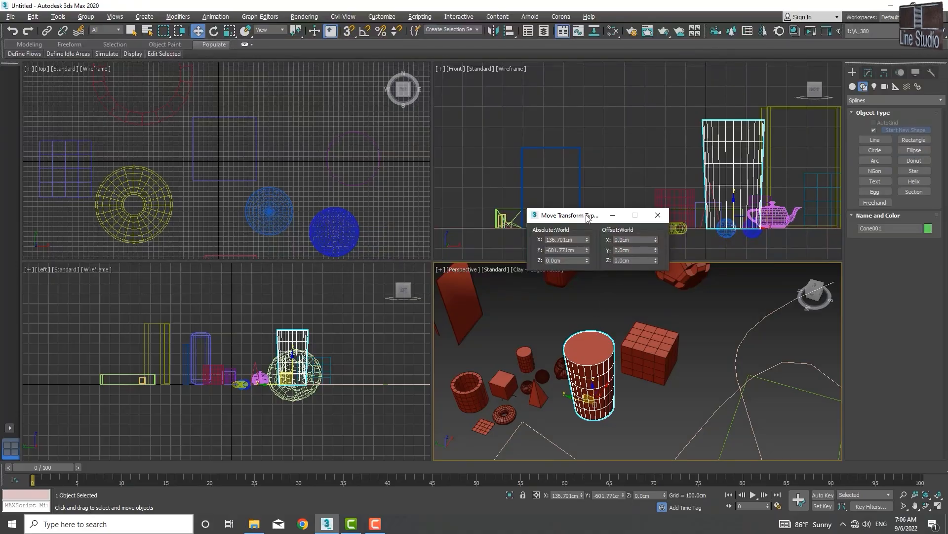
pyautogui.moveTo(588, 218); pyautogui.dragTo(590, 225)
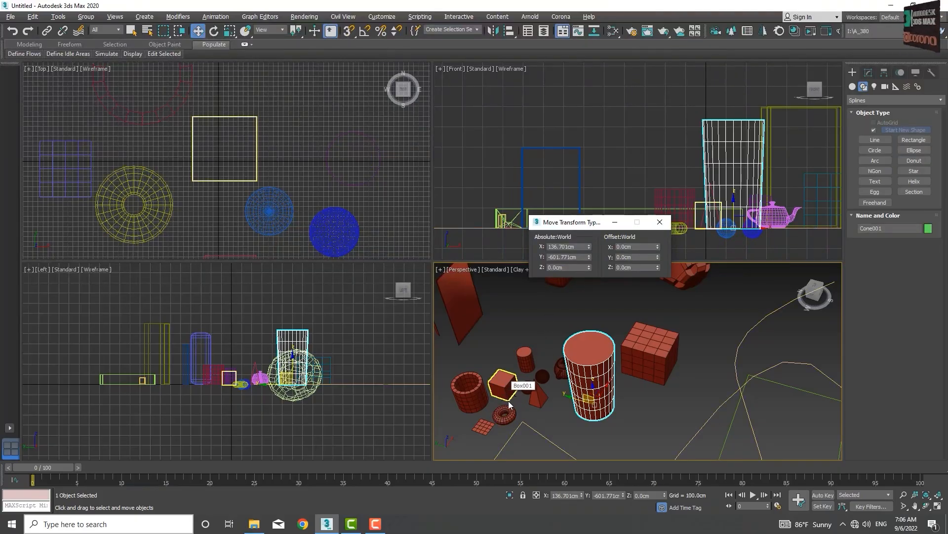
# - Pan and zoom the Front and Perspective views onto Cone001 and the teapot, framing with Z
pyautogui.scroll(5, 512, 394)
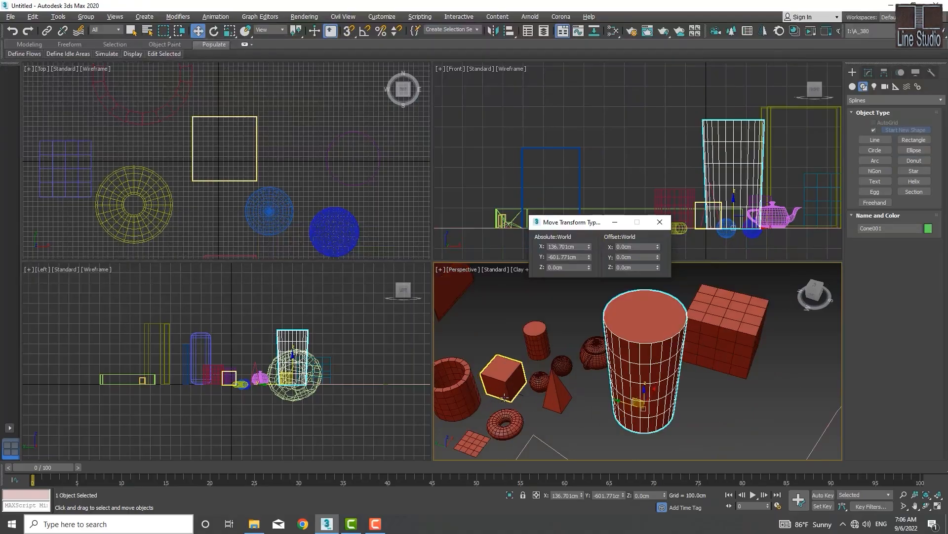
pyautogui.scroll(-3, 519, 380)
pyautogui.moveTo(521, 376); pyautogui.dragTo(510, 394, button='middle')
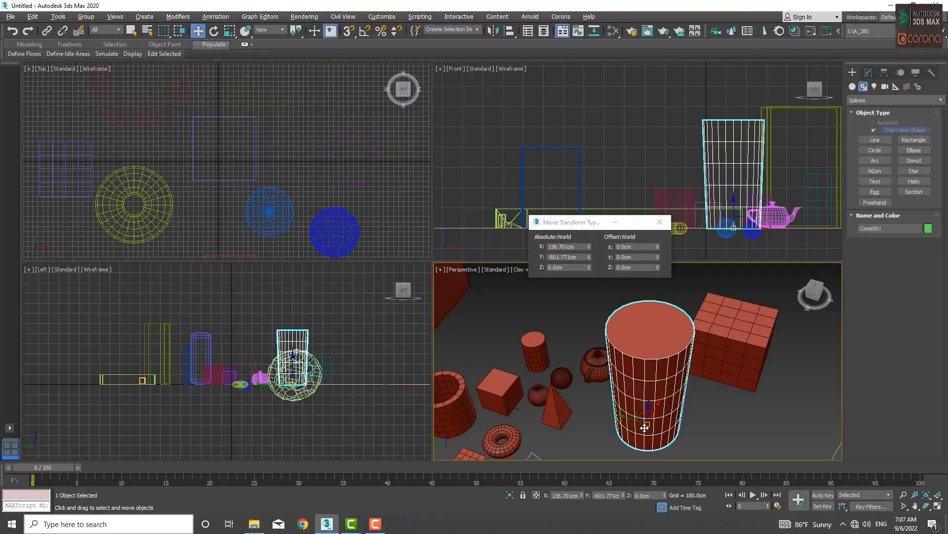
pyautogui.moveTo(641, 424); pyautogui.dragTo(637, 406, button='middle')
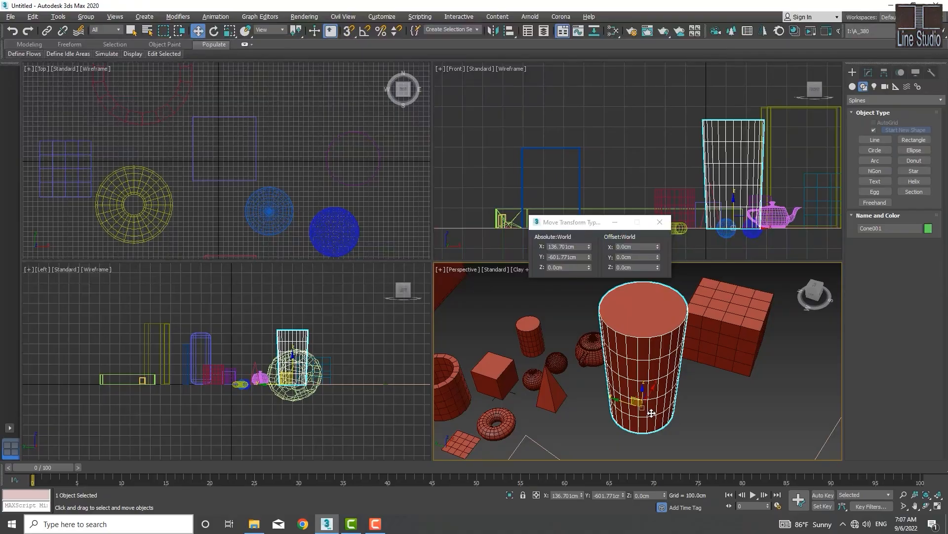
pyautogui.moveTo(741, 220); pyautogui.dragTo(752, 206, button='middle')
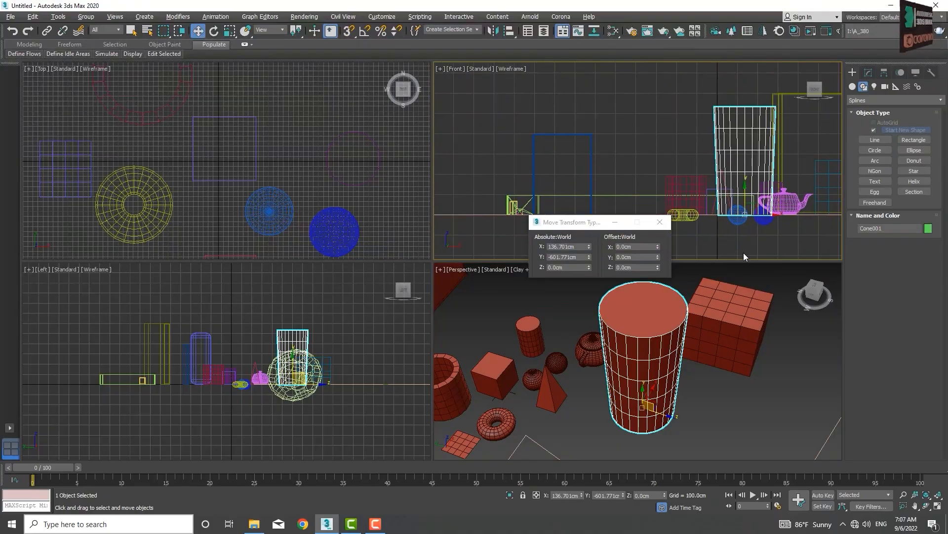
pyautogui.scroll(6, 743, 202)
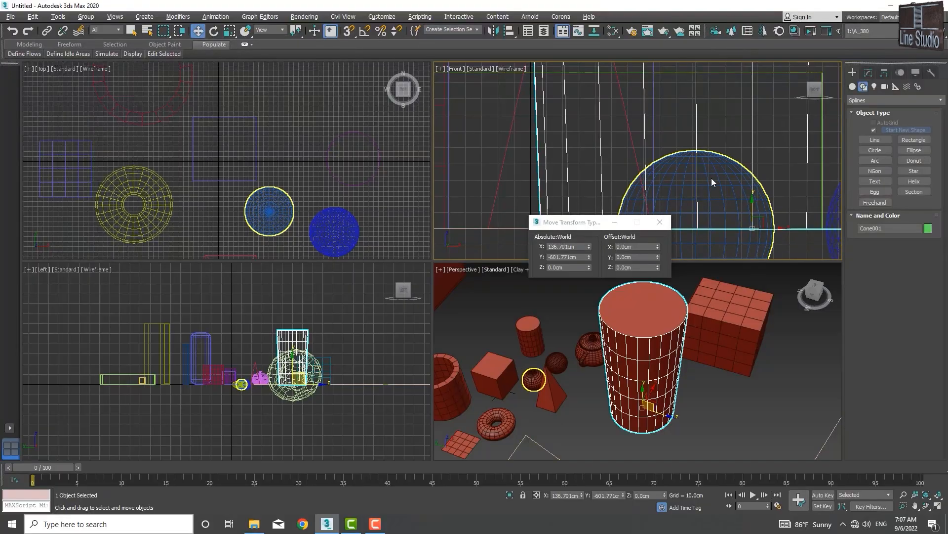
pyautogui.scroll(-3, 706, 178)
pyautogui.moveTo(696, 200); pyautogui.dragTo(637, 202, button='middle')
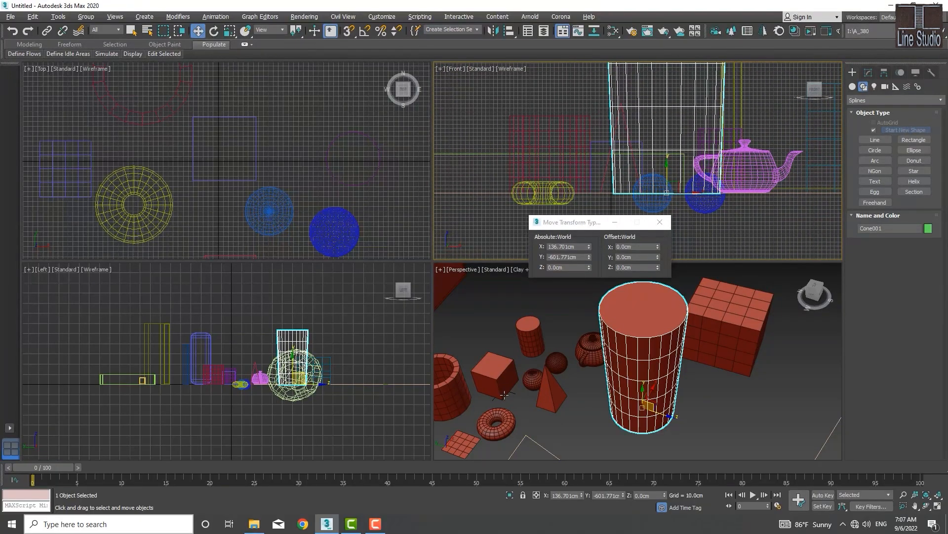
pyautogui.scroll(5, 504, 394)
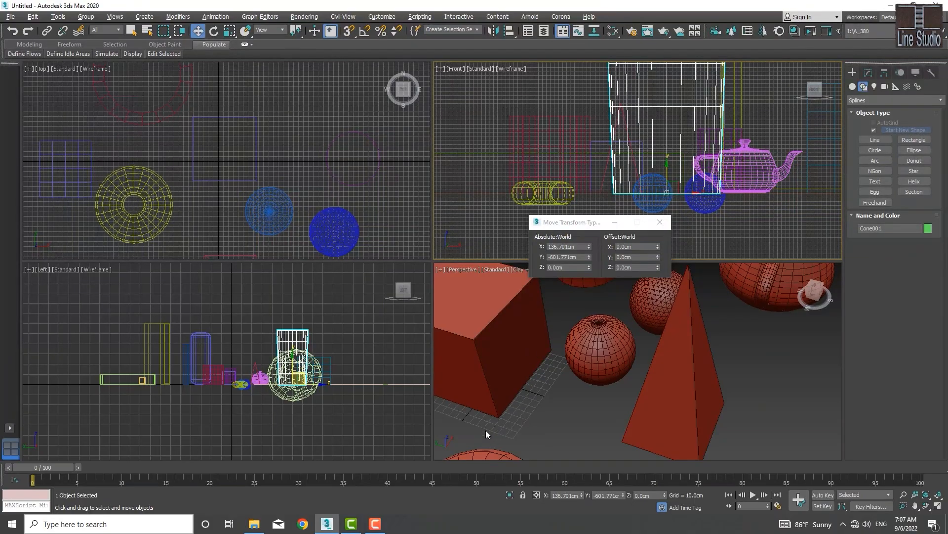
pyautogui.press('z')
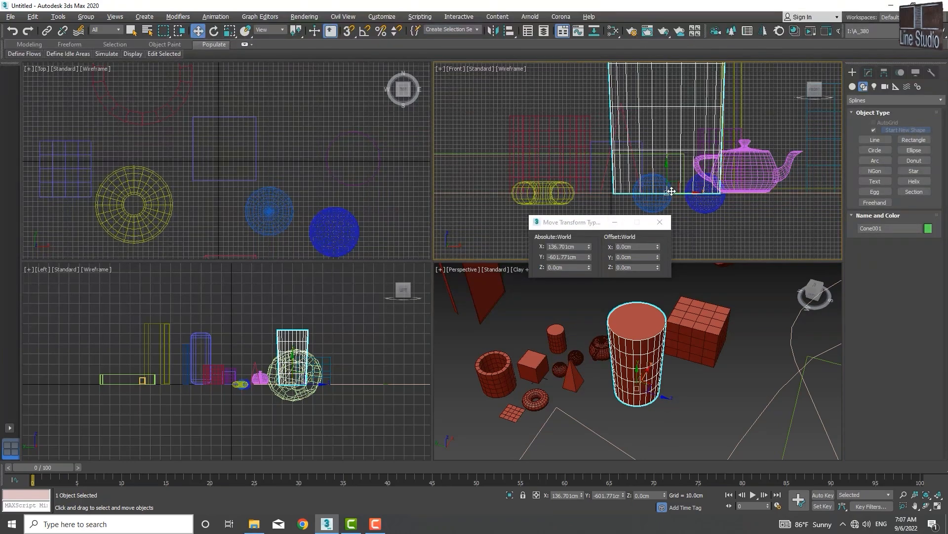
pyautogui.moveTo(667, 174)
pyautogui.mouseDown()
pyautogui.moveTo(666, 159)
pyautogui.moveTo(667, 174)
pyautogui.mouseUp()
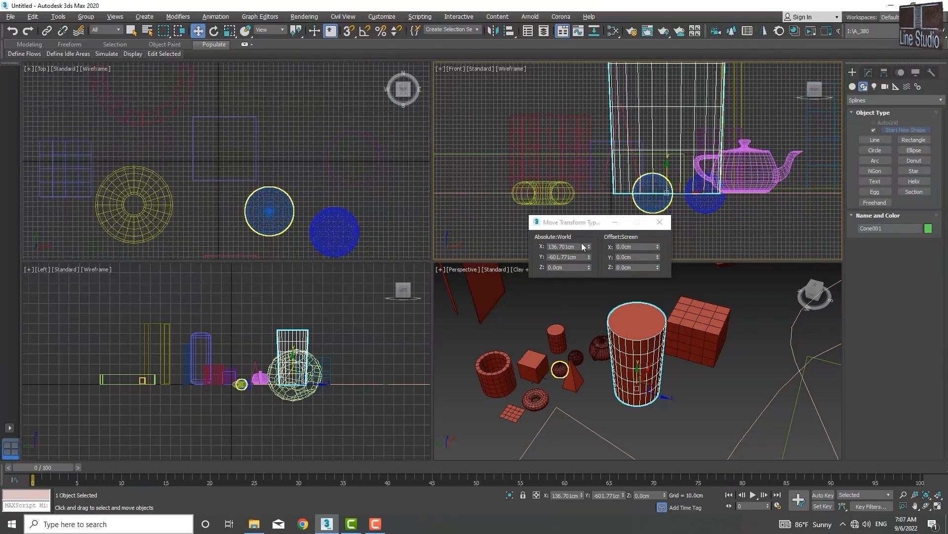
pyautogui.moveTo(598, 227); pyautogui.dragTo(570, 201)
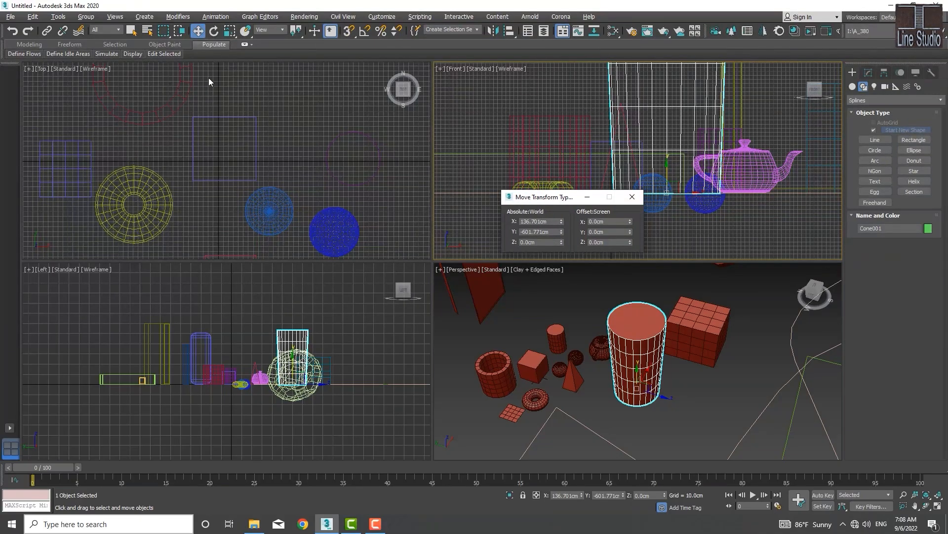
# - Switch Cone001 from rotate to non-uniform scale and close the transform type-in dialog
pyautogui.click(215, 30)
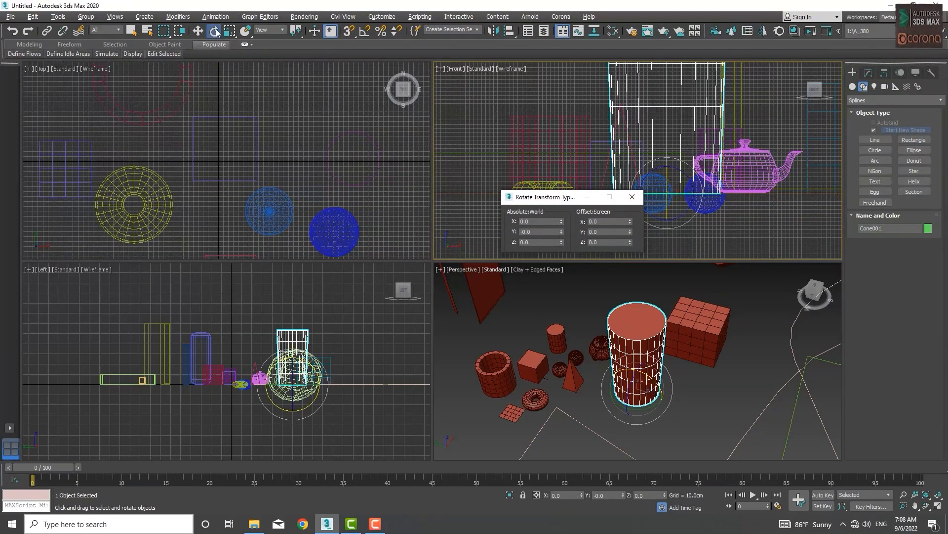
pyautogui.click(229, 32)
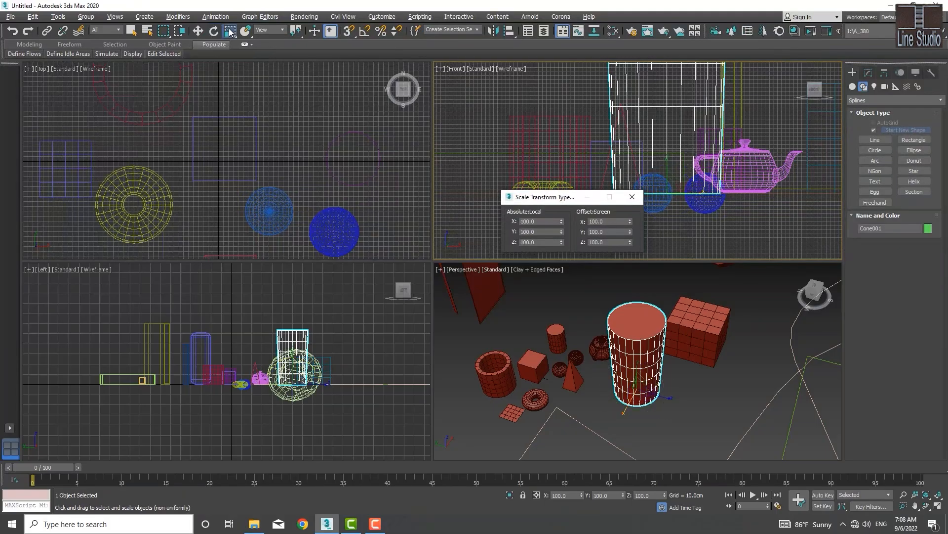
pyautogui.click(631, 196)
pyautogui.scroll(5, 635, 406)
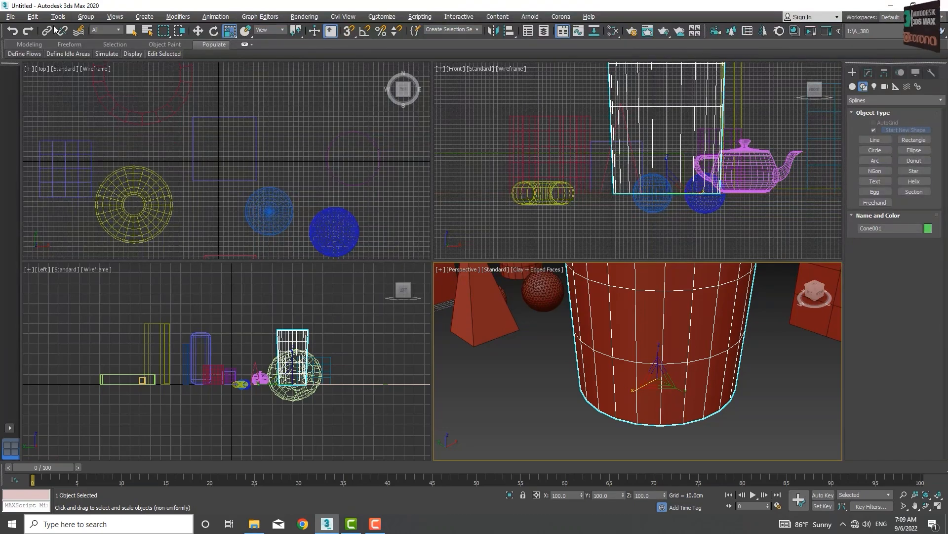
# - Turn Show Transform Gizmo off and back on, then zoom out to include the big cube
pyautogui.click(114, 16)
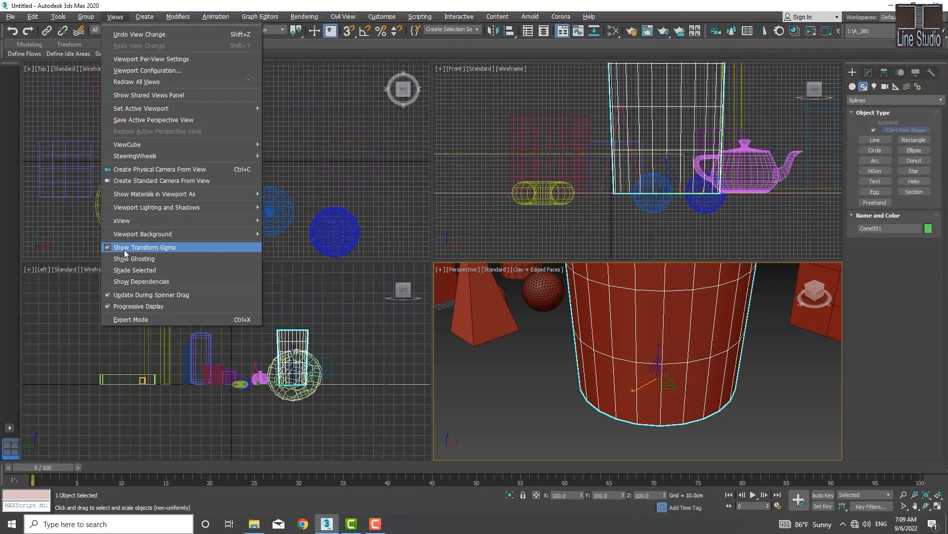
pyautogui.click(108, 248)
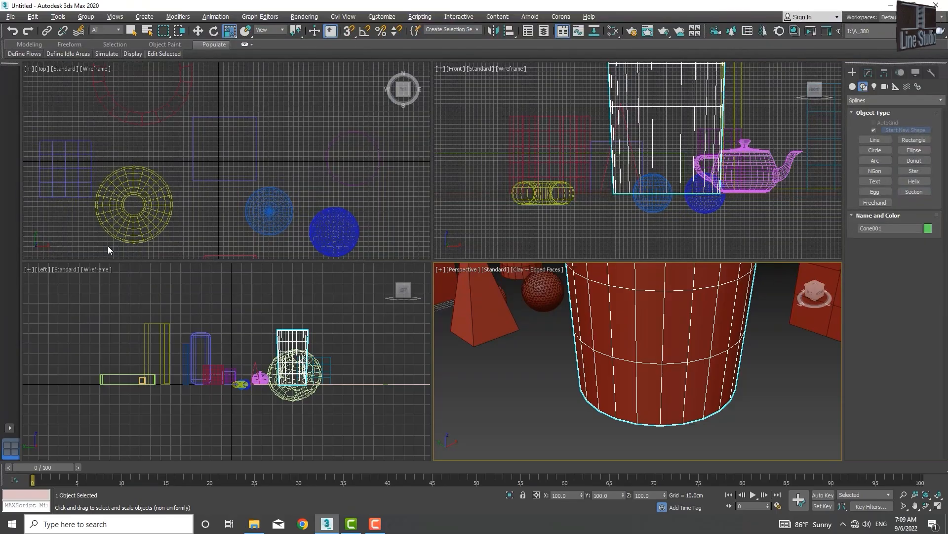
pyautogui.click(113, 17)
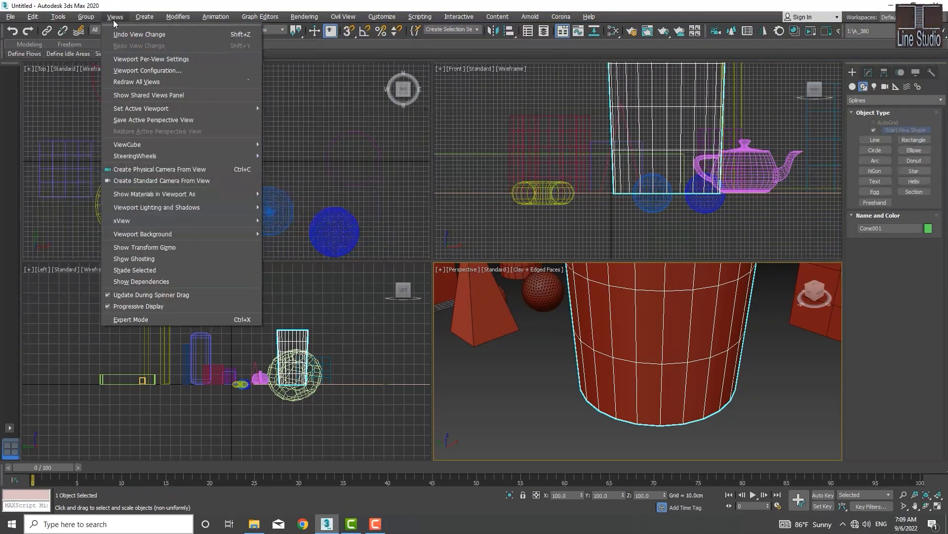
pyautogui.click(107, 252)
pyautogui.scroll(-5, 721, 358)
pyautogui.moveTo(722, 358); pyautogui.dragTo(697, 378, button='middle')
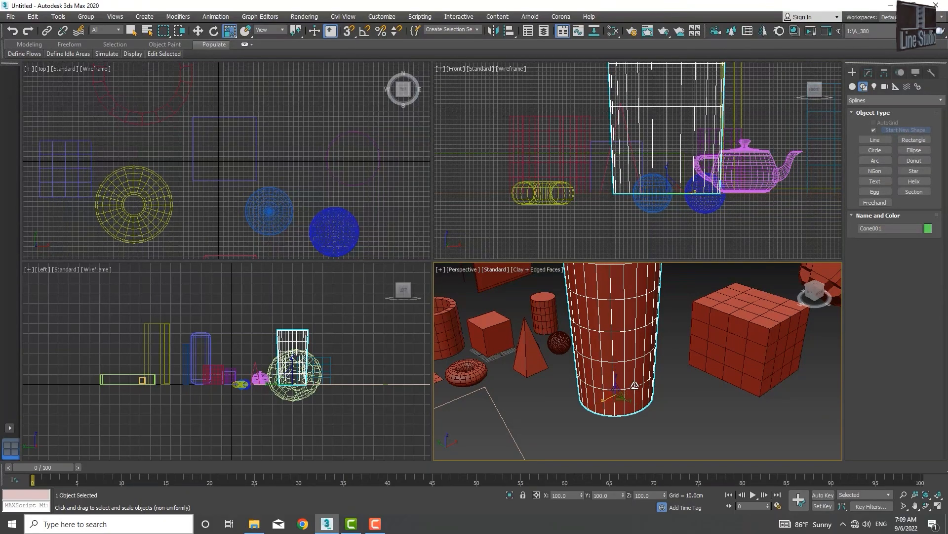
# - Enlarge then shrink Cone001's transform gizmo with = and -, adjusting the Perspective view
pyautogui.press('=')
pyautogui.press('=')
pyautogui.press('=')
pyautogui.press('=')
pyautogui.press('=')
pyautogui.press('-')
pyautogui.press('-')
pyautogui.press('-')
pyautogui.press('-')
pyautogui.press('-')
pyautogui.press('-')
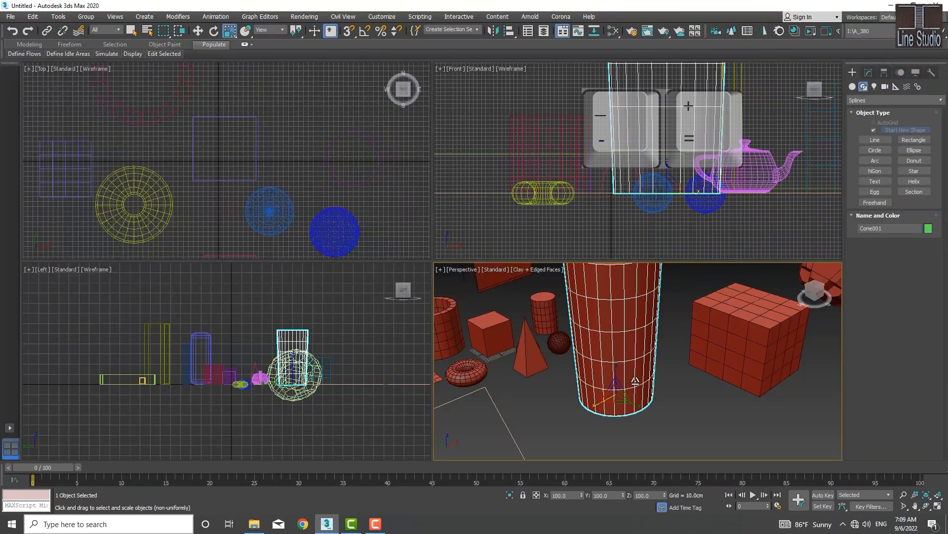
pyautogui.moveTo(633, 381)
pyautogui.mouseDown(button='middle')
pyautogui.moveTo(618, 377)
pyautogui.moveTo(630, 401)
pyautogui.moveTo(646, 390)
pyautogui.mouseUp(button='middle')
pyautogui.scroll(3, 618, 376)
pyautogui.scroll(-4, 620, 377)
pyautogui.scroll(3, 627, 374)
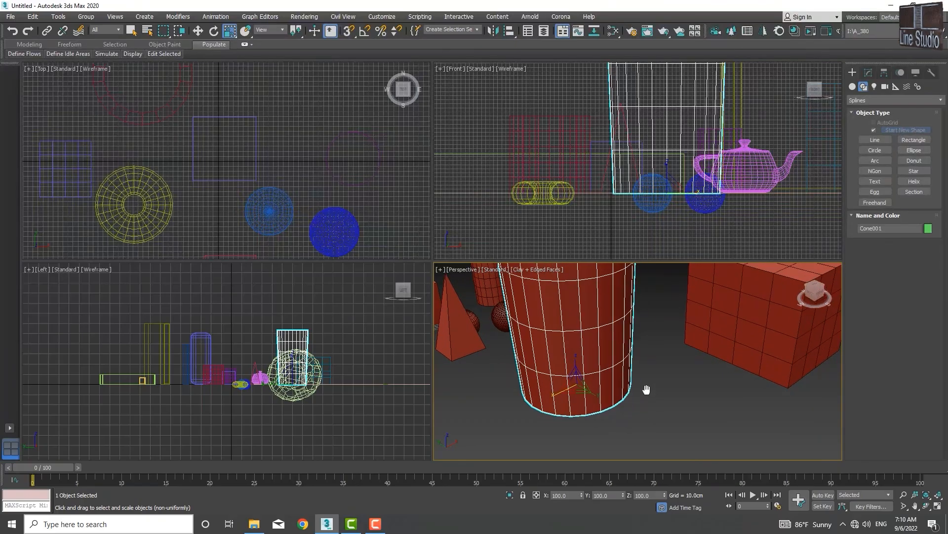